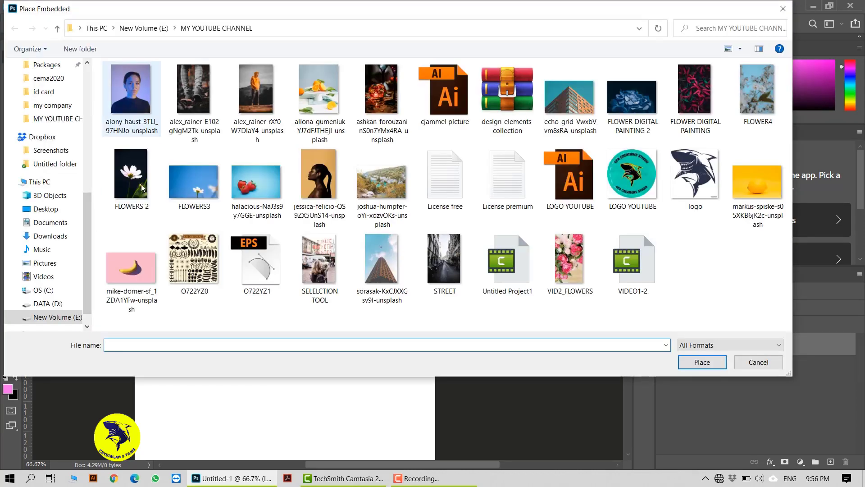
Place the FLOWERS 2 image as an embedded object and move it down to Y 750 px so it covers the canvas.
left_click(142, 194)
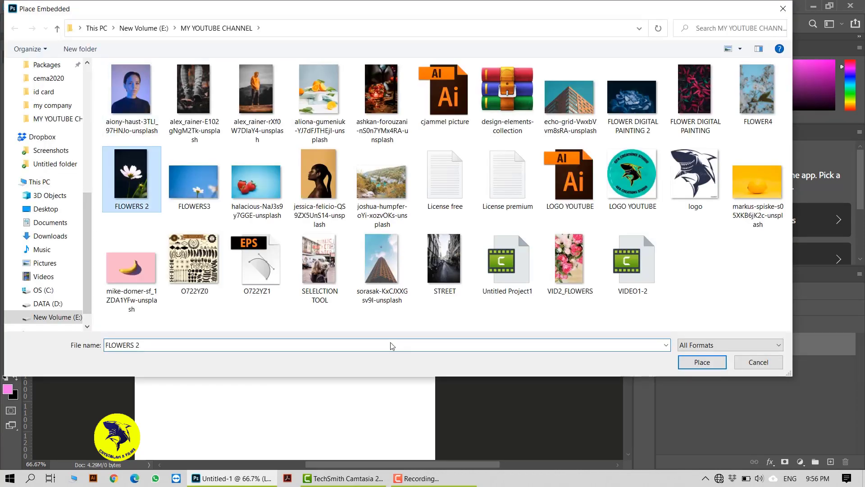
left_click(702, 361)
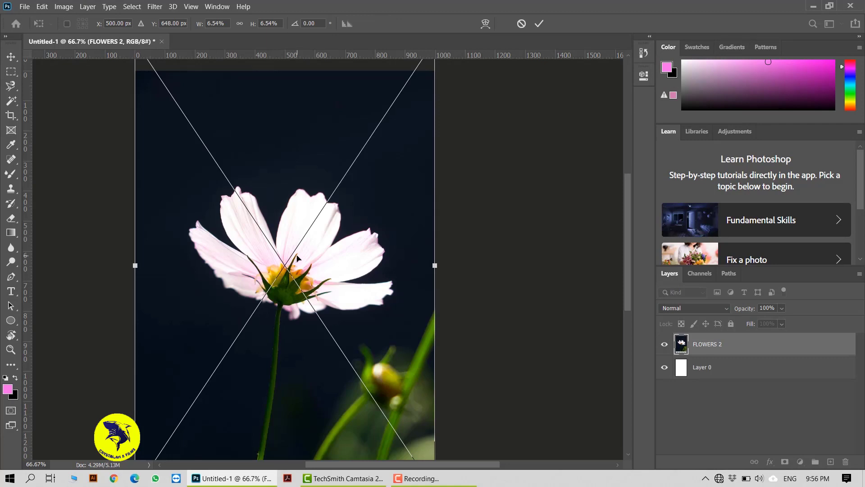
key("ctrl+minus")
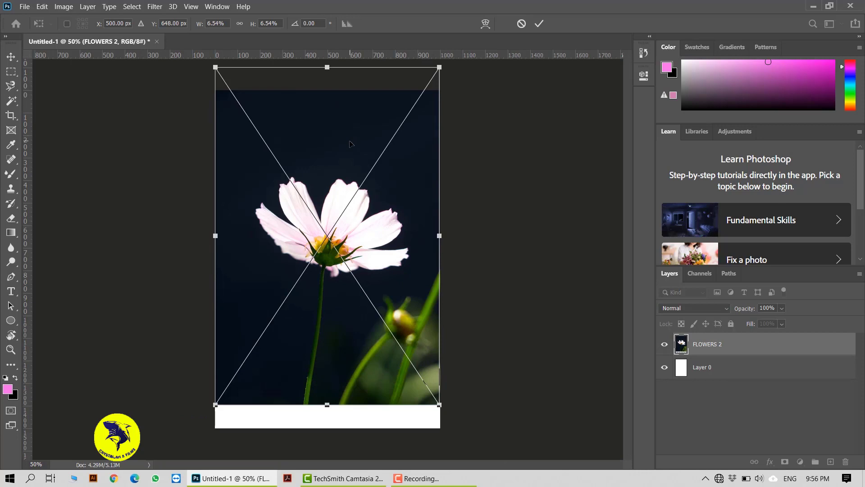
left_click_drag(351, 144, 350, 165)
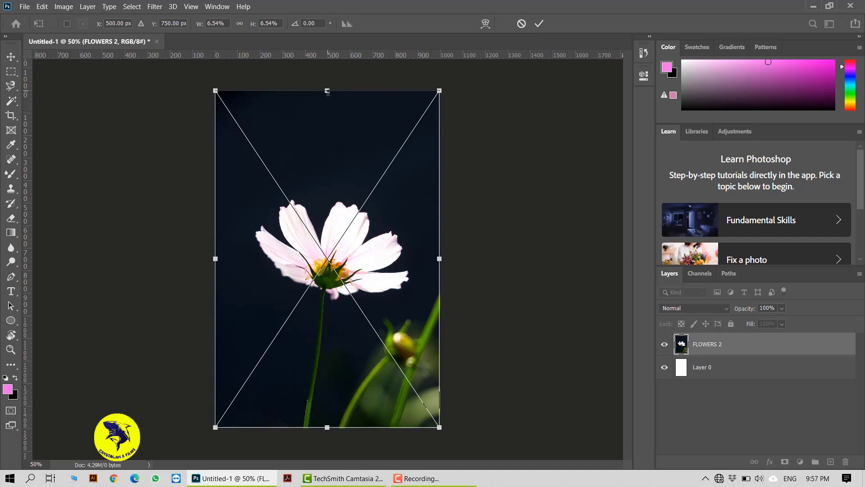
Try shrinking the placed flower image from its upper and right edges, and undo both resizes.
left_click_drag(326, 91, 327, 316)
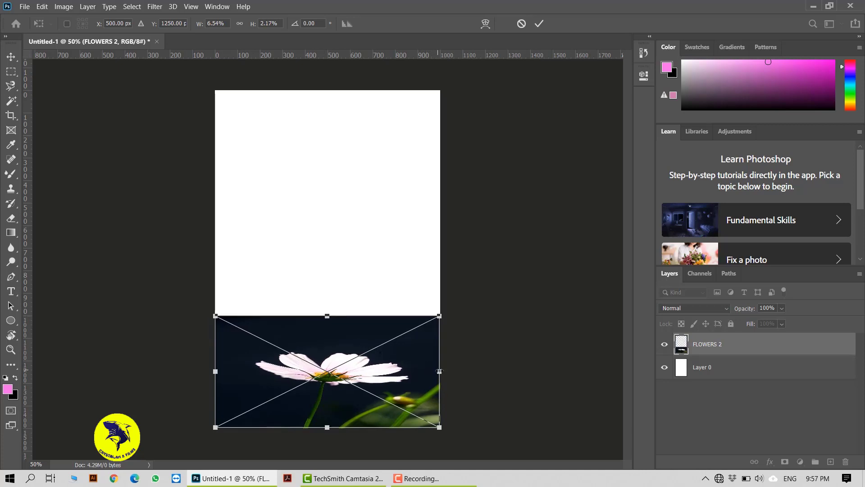
left_click_drag(439, 372, 292, 383)
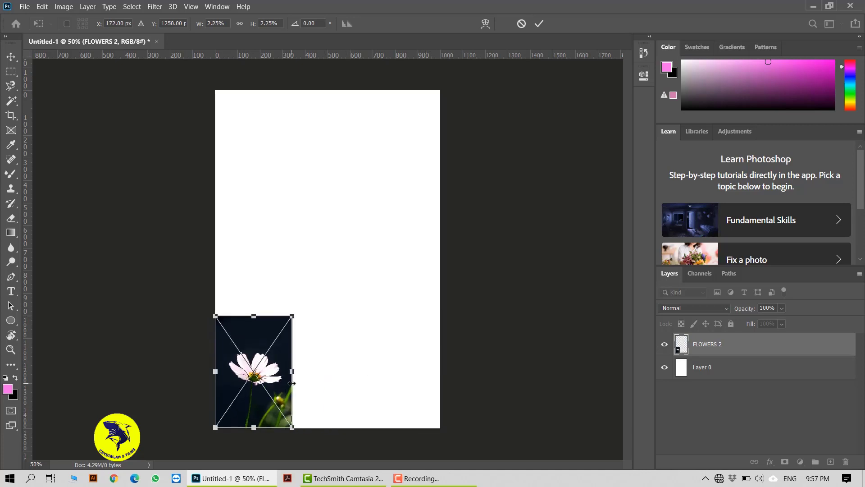
key("ctrl+z")
key("ctrl+z")
key("ctrl+z")
key("ctrl+shift+z")
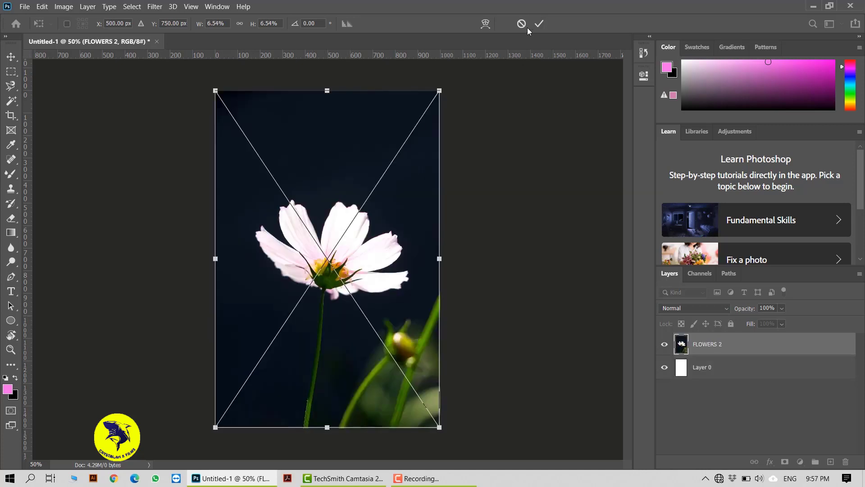
Commit the placed image and scale it proportionally about its centre to about 3.66% with Free Transform.
left_click(539, 24)
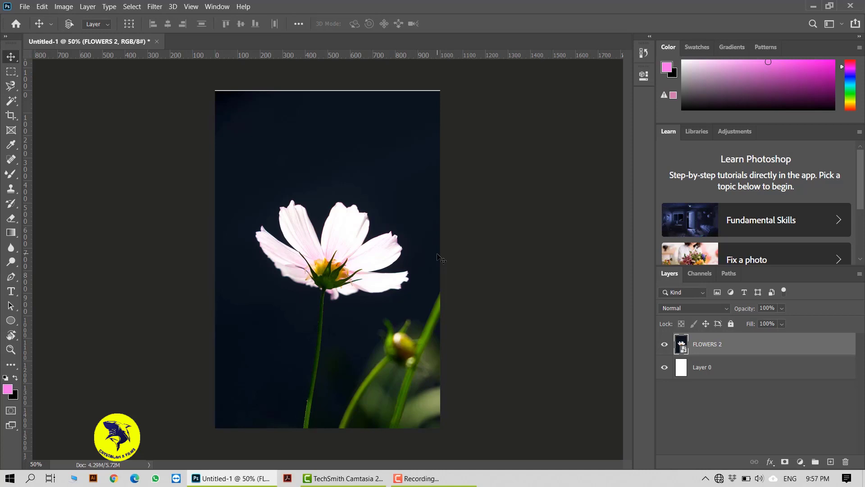
key("ctrl+t")
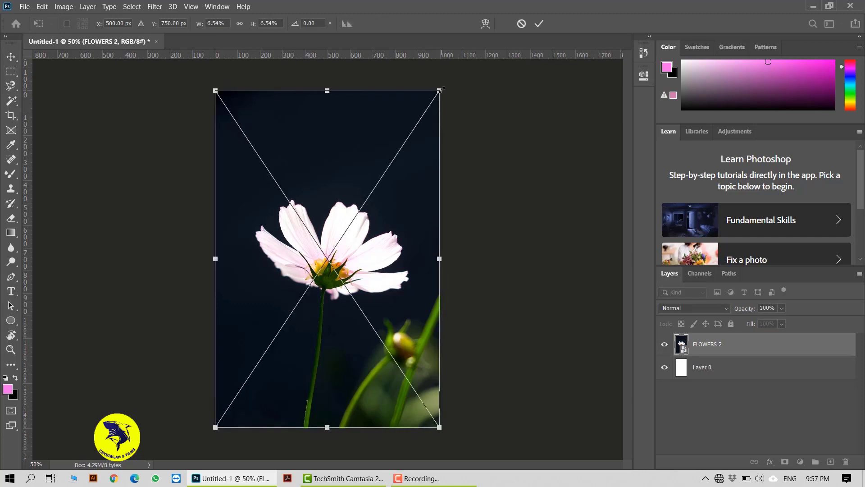
key("alt+shift")
left_click_drag(431, 99, 375, 153)
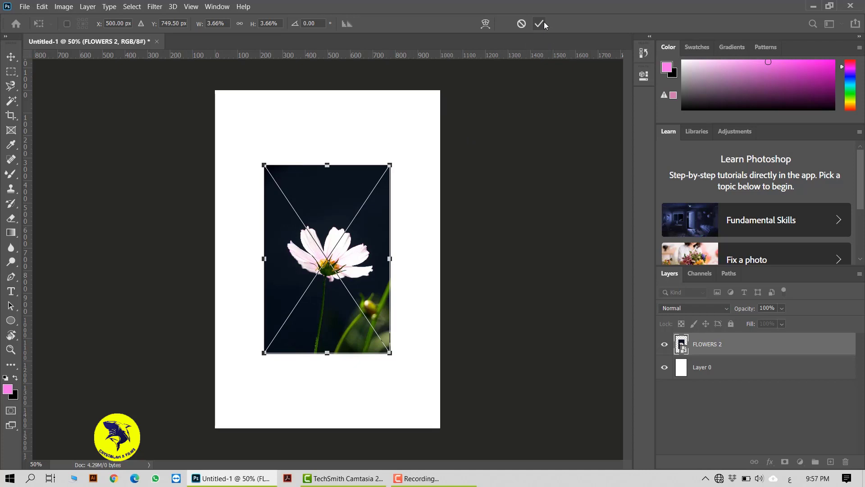
mouse_move(400, 359)
left_mouse_down()
mouse_move(360, 377)
mouse_move(397, 371)
left_mouse_up()
key("ctrl+z")
mouse_move(398, 361)
left_mouse_down()
mouse_move(361, 376)
mouse_move(314, 379)
mouse_move(395, 367)
mouse_move(420, 334)
mouse_move(436, 273)
mouse_move(422, 321)
mouse_move(381, 363)
left_mouse_up()
left_click(538, 24)
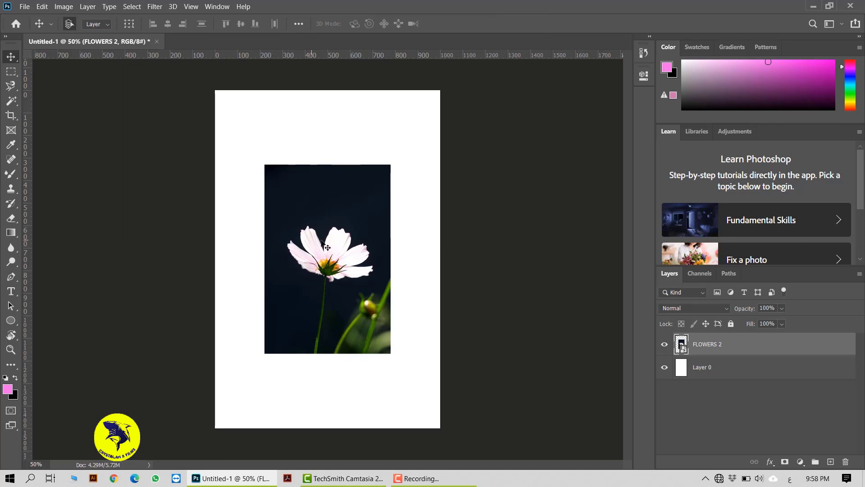
Duplicate the FLOWERS 2 layer and hide the original layer.
key("ctrl+plus")
key("ctrl+plus")
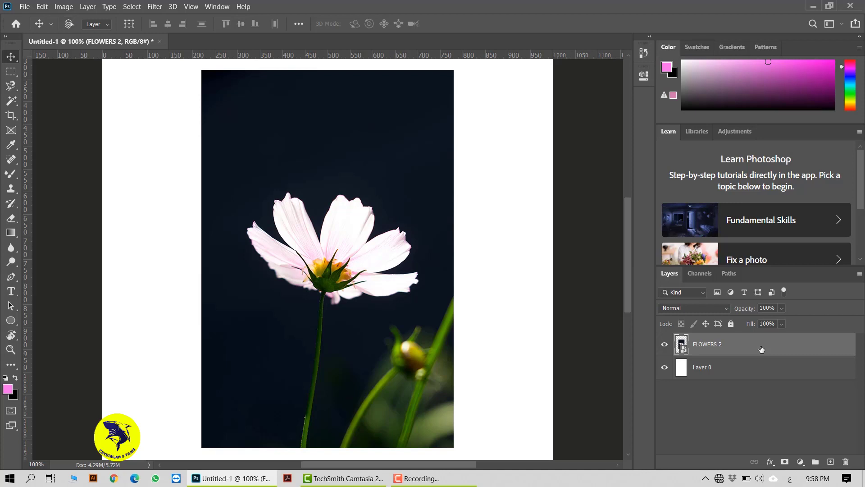
key("ctrl+j")
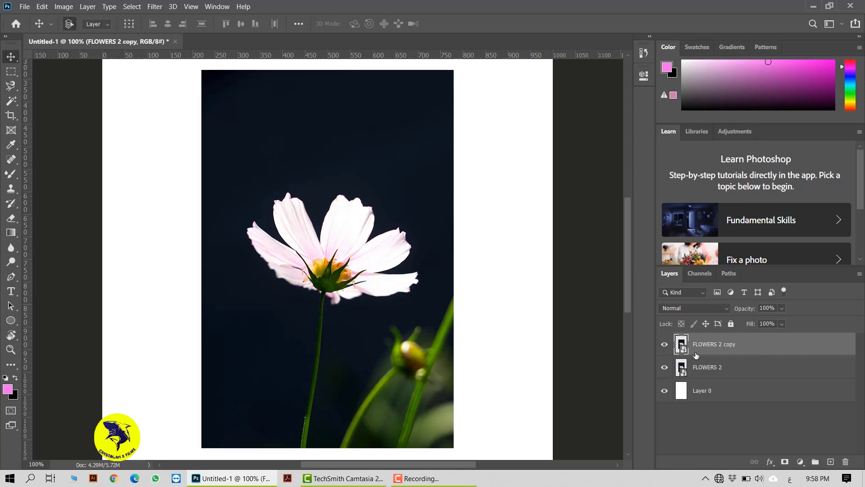
left_click(665, 367)
Draw a rectangular marquee selection around the flower head on the FLOWERS 2 copy layer.
left_click(11, 72)
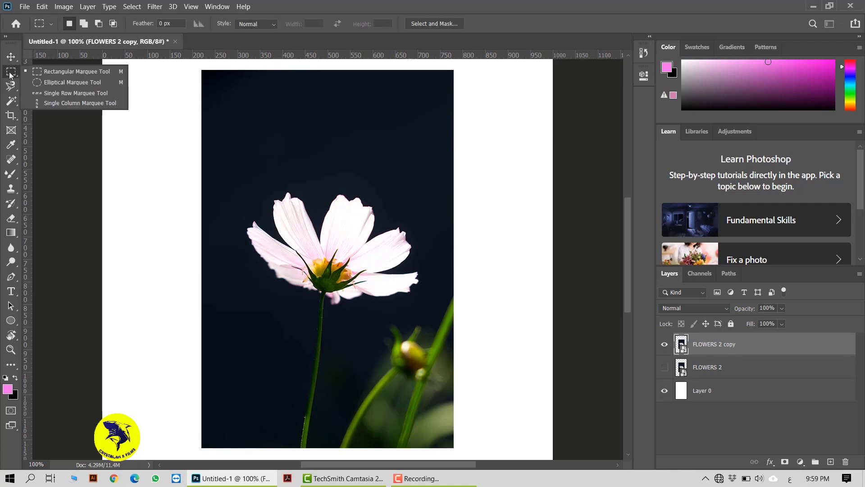
left_click(82, 70)
left_click_drag(228, 157, 435, 327)
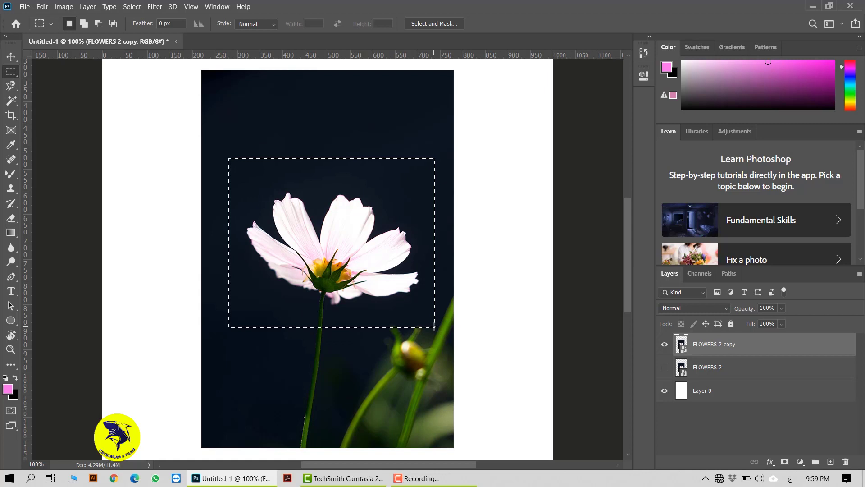
Try Select and Mask with default settings, copy the selected rectangle to a new layer, preview it alone, and undo the layer copy.
left_click(455, 28)
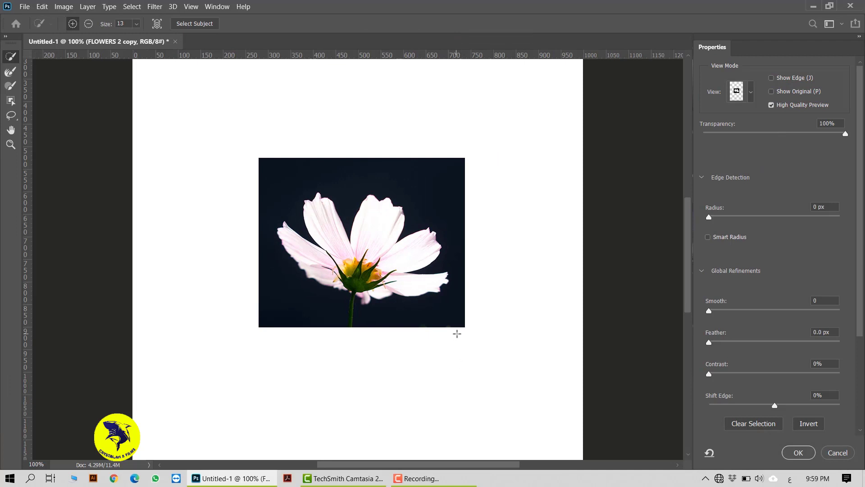
left_click(799, 452)
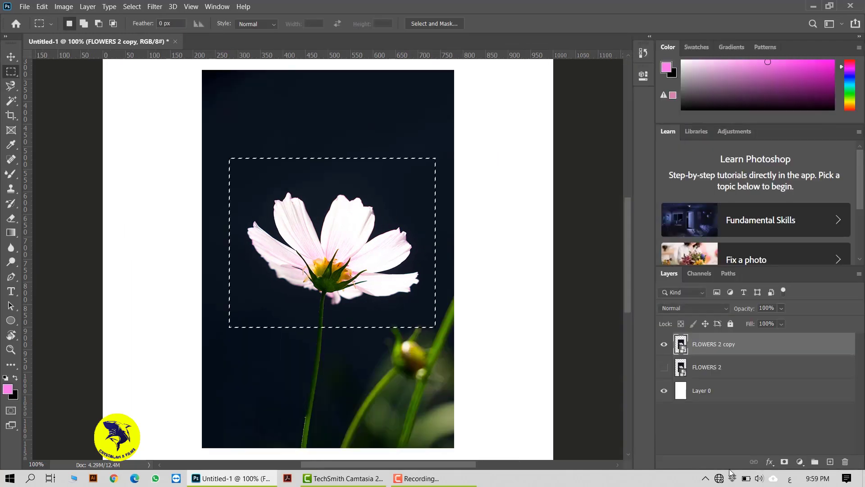
right_click(319, 226)
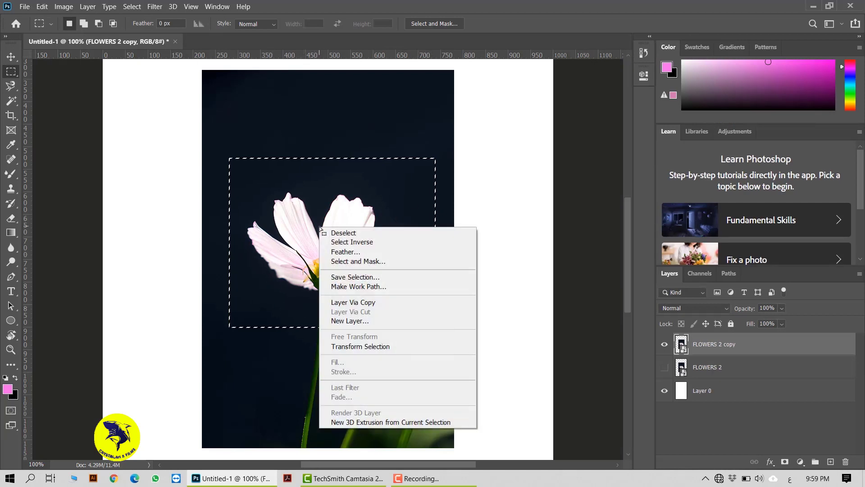
left_click(366, 302)
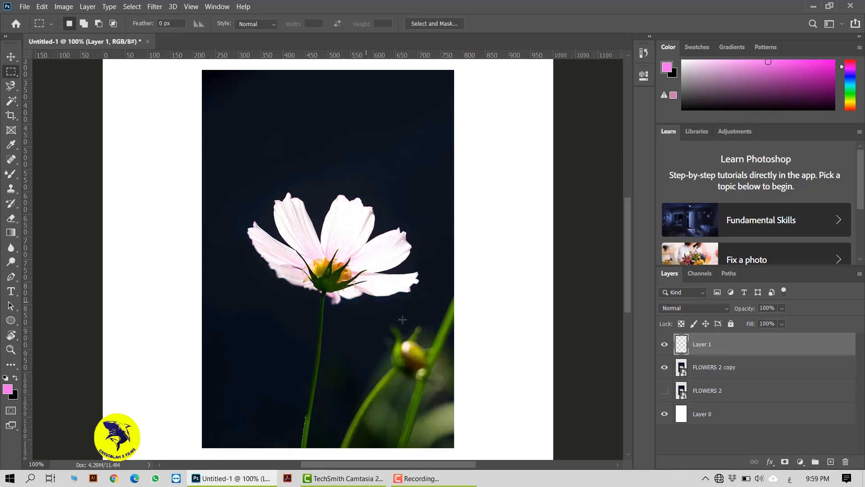
left_click(664, 369)
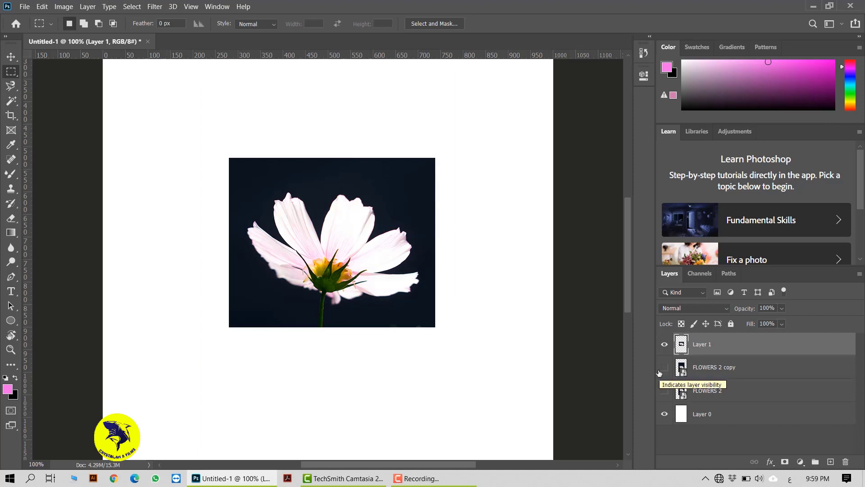
key("ctrl+z")
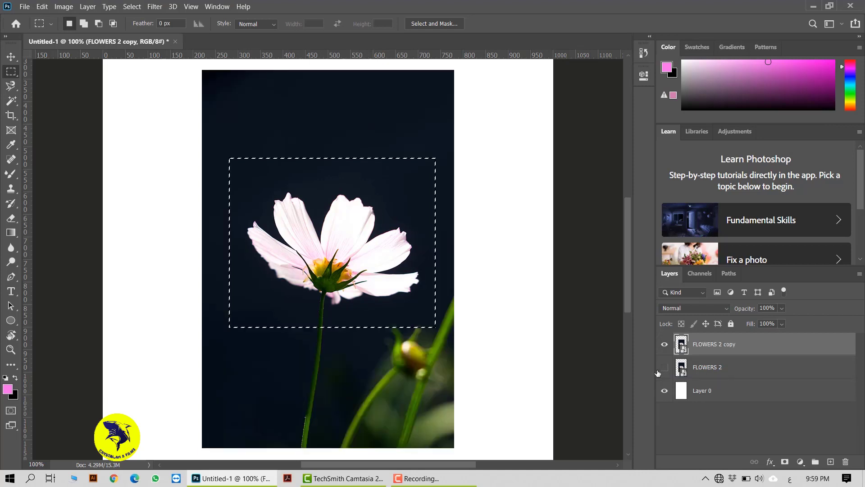
Output the rectangular selection to a new layer using Select and Mask with Output To set to New Layer.
left_click(445, 23)
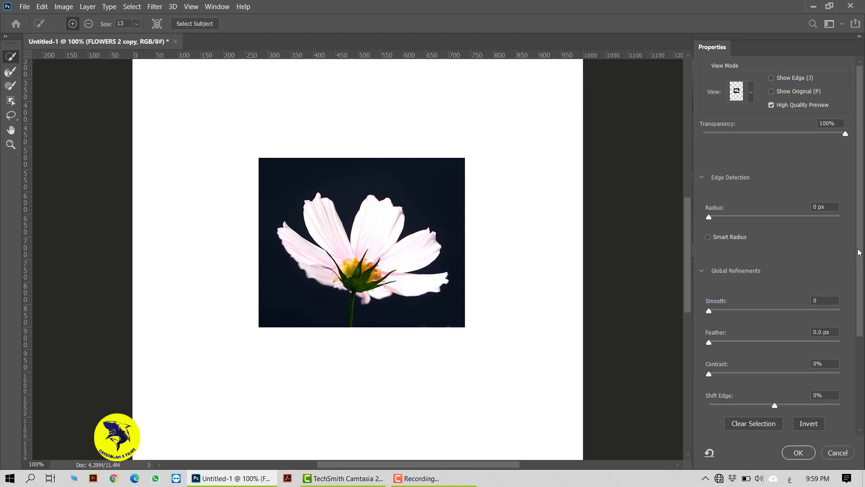
left_click_drag(860, 250, 860, 368)
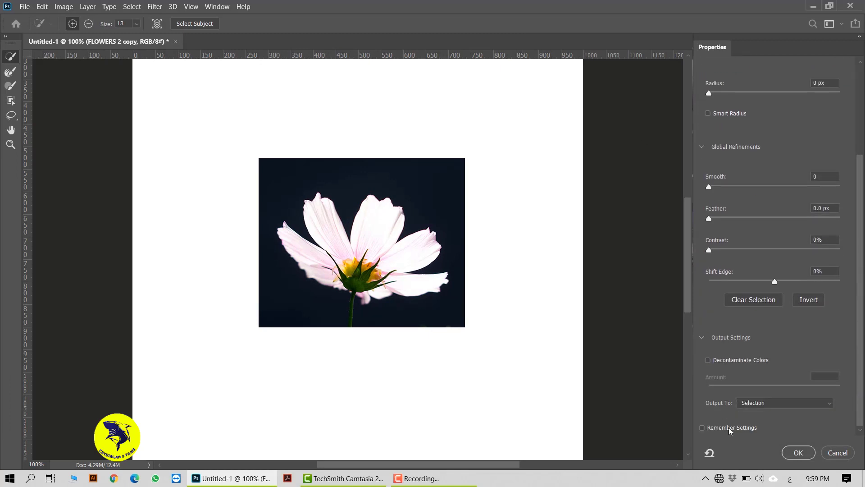
left_click(784, 407)
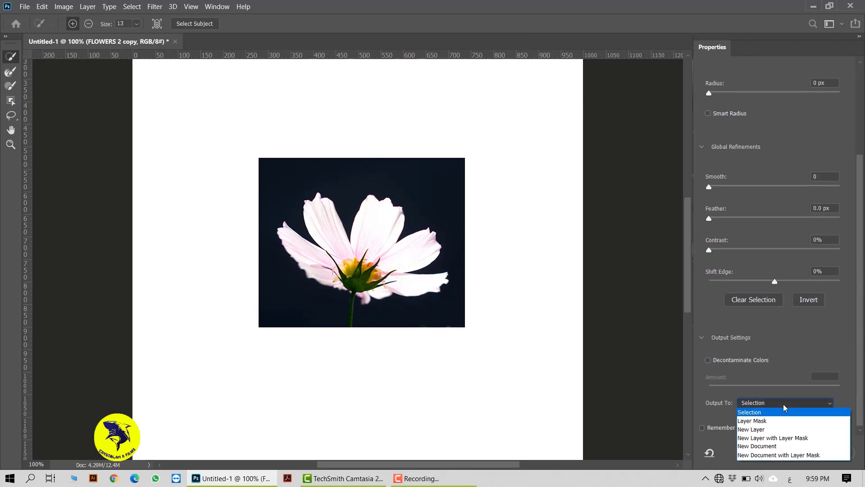
left_click(769, 430)
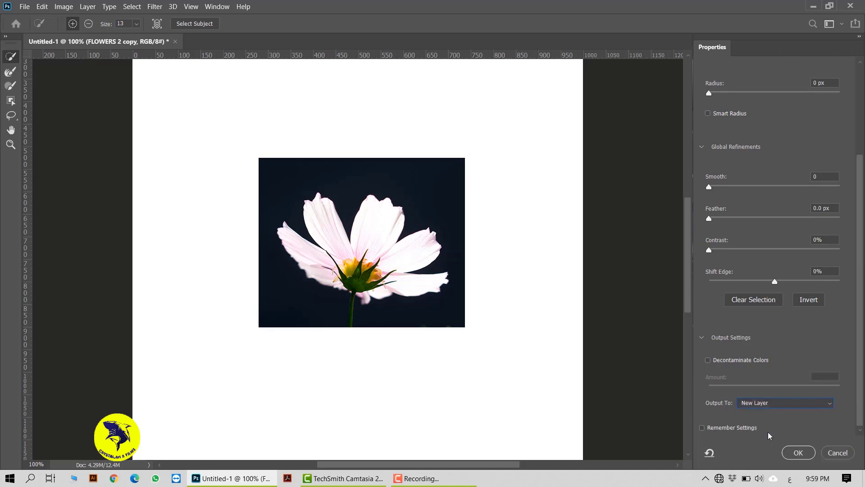
left_click(798, 452)
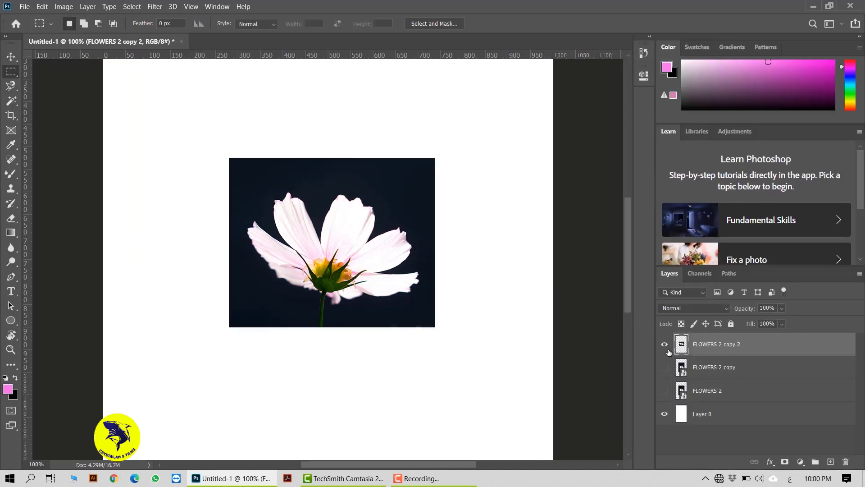
Hide the rectangular cutout layer FLOWERS 2 copy 2, and show and select the FLOWERS 2 copy layer.
left_click(669, 348)
left_click(669, 348)
left_click(670, 348)
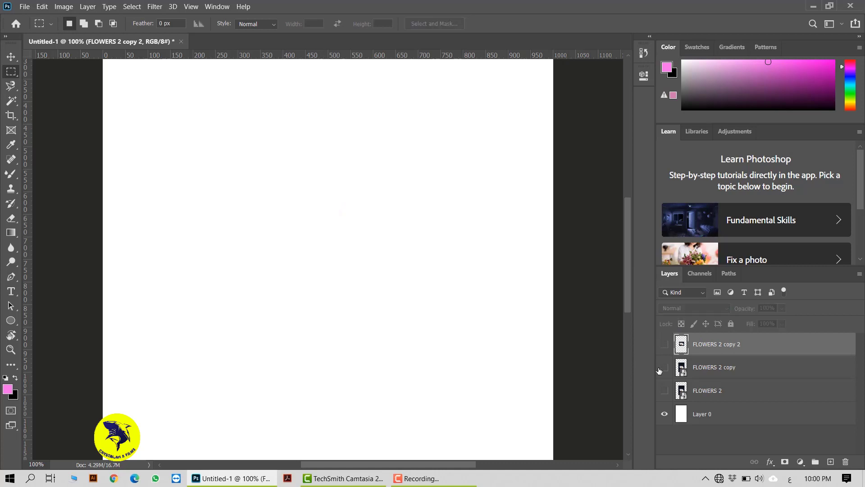
left_click(729, 367)
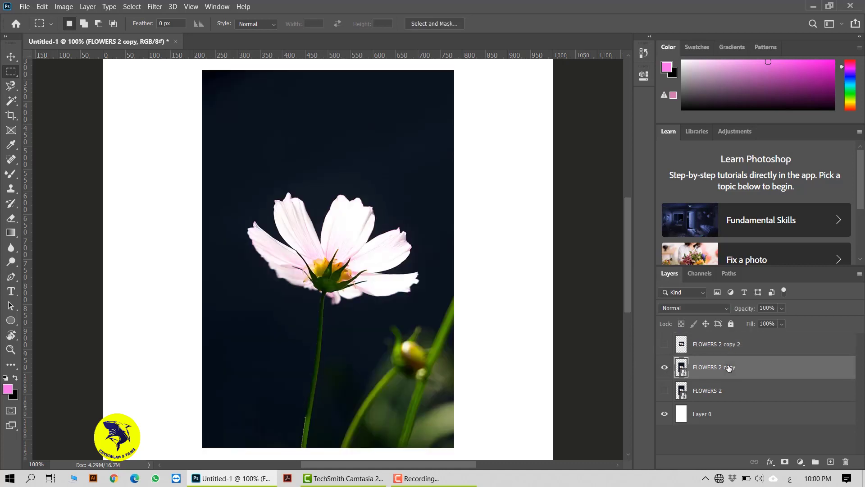
Draw a circular selection around the flower head with the Elliptical Marquee tool and shift it slightly upward to frame the flower.
right_click(11, 72)
left_click(60, 82)
left_click_drag(236, 169, 484, 359)
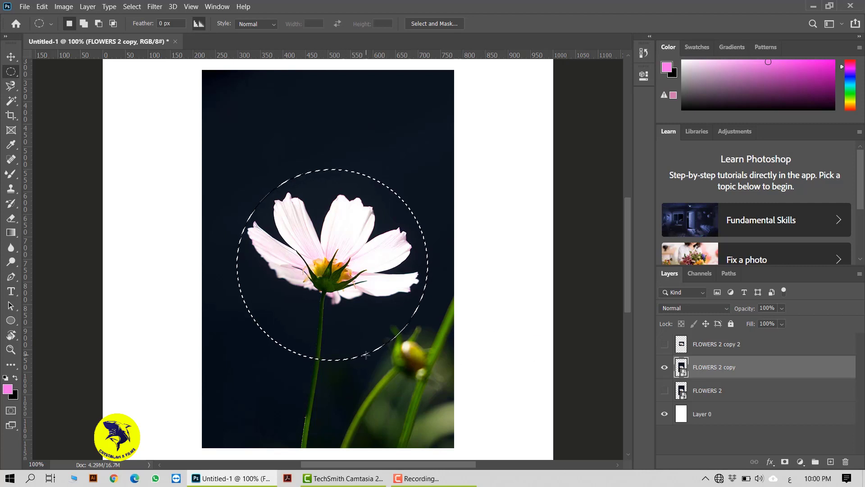
left_click_drag(365, 354, 364, 336)
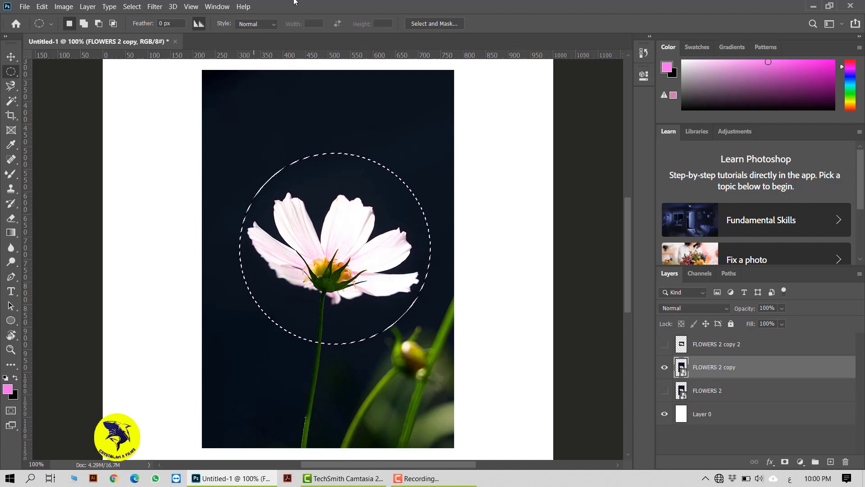
Output the circular selection to a new layer using Select and Mask with Output To set to New Layer.
left_click(445, 23)
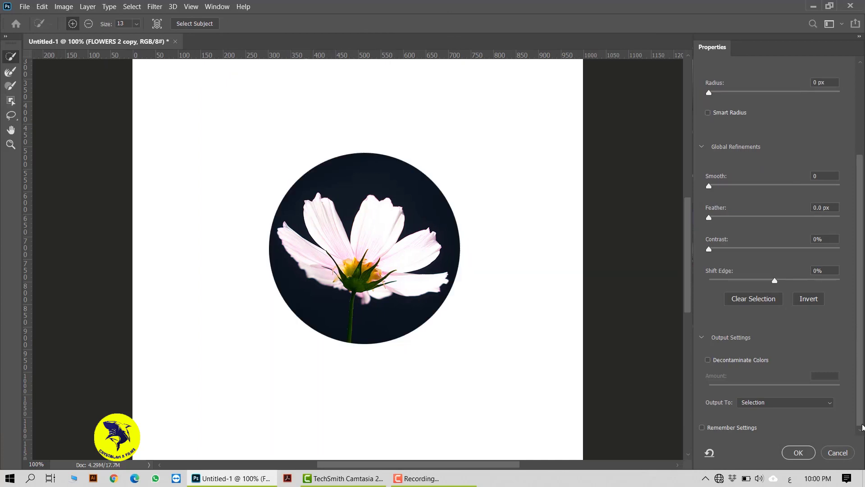
left_click(828, 403)
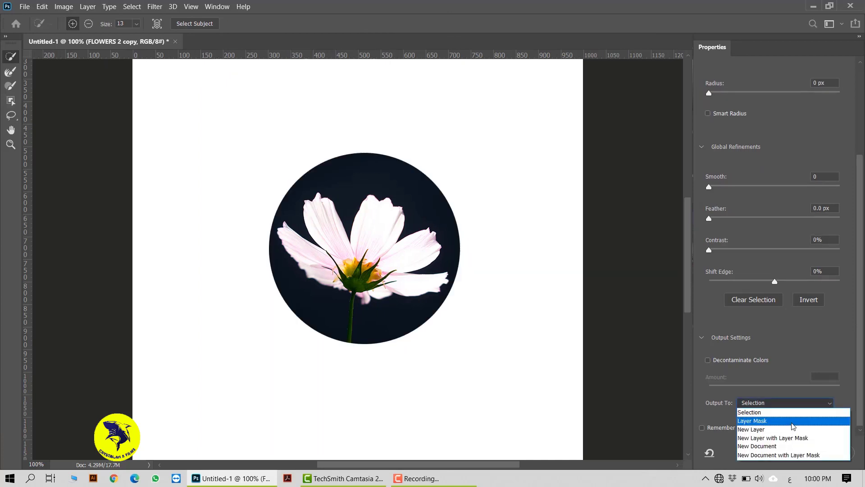
left_click(754, 429)
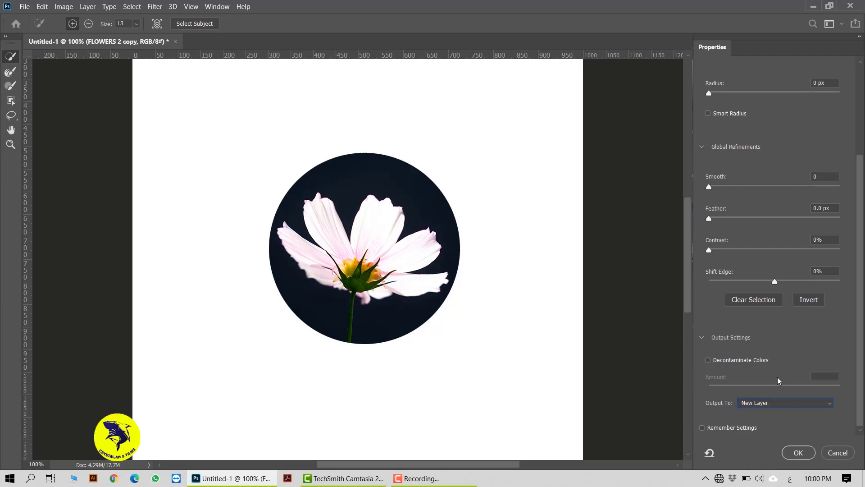
left_click(798, 452)
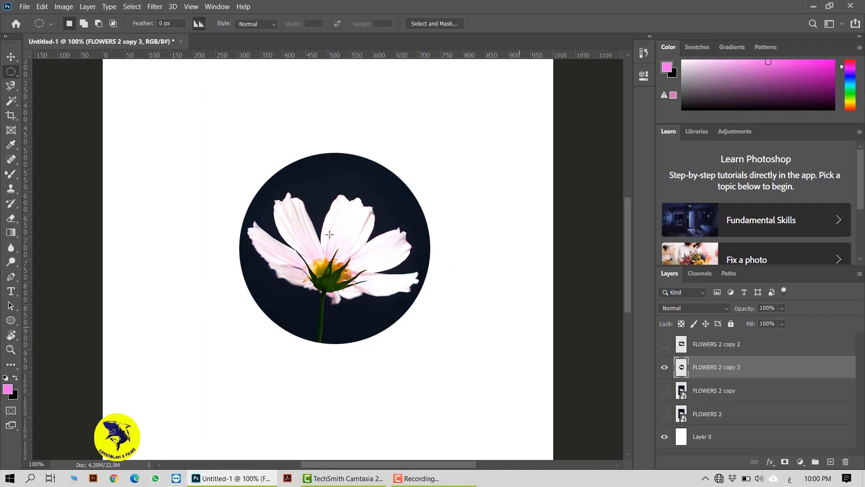
Move the circular flower cutout to the canvas's right edge, near the upper part of the page.
left_click(10, 56)
left_click_drag(272, 140, 445, 163)
scroll(444, 162, "up", 3)
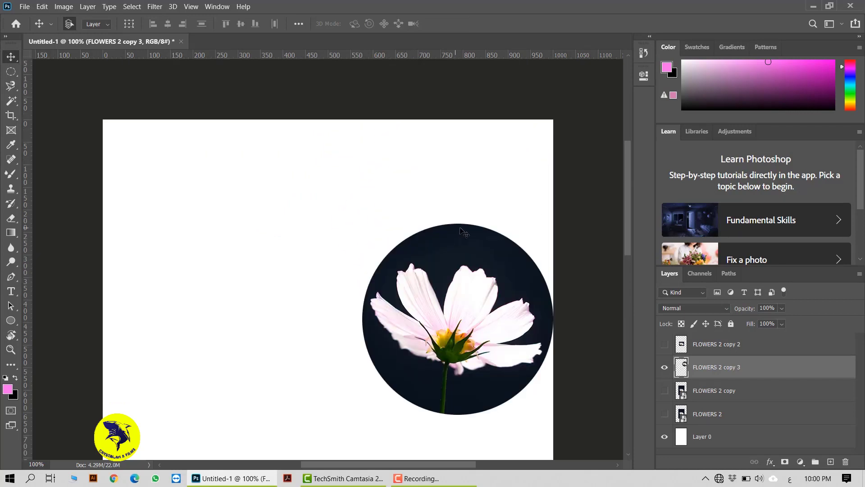
Move the circular cutout into the page's upper-right corner, and show the rectangular cutout and move it to the upper-left corner.
left_click_drag(429, 255, 430, 201)
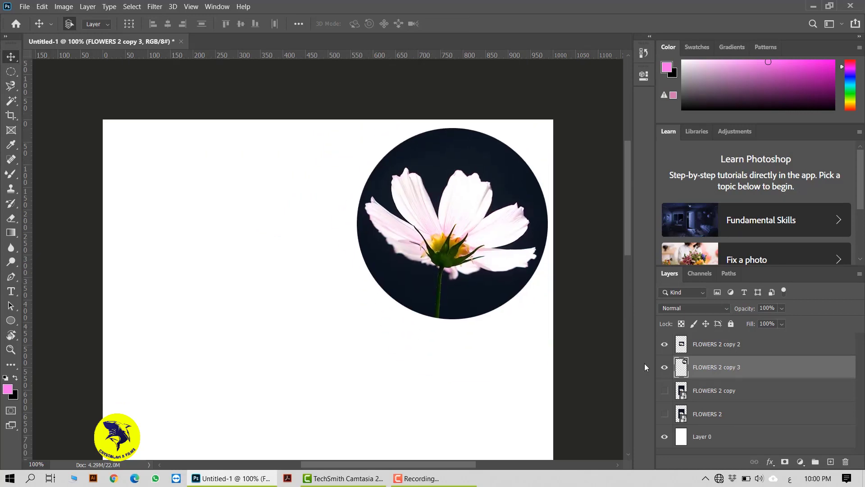
left_click_drag(356, 438, 243, 217)
scroll(351, 252, "down", 5)
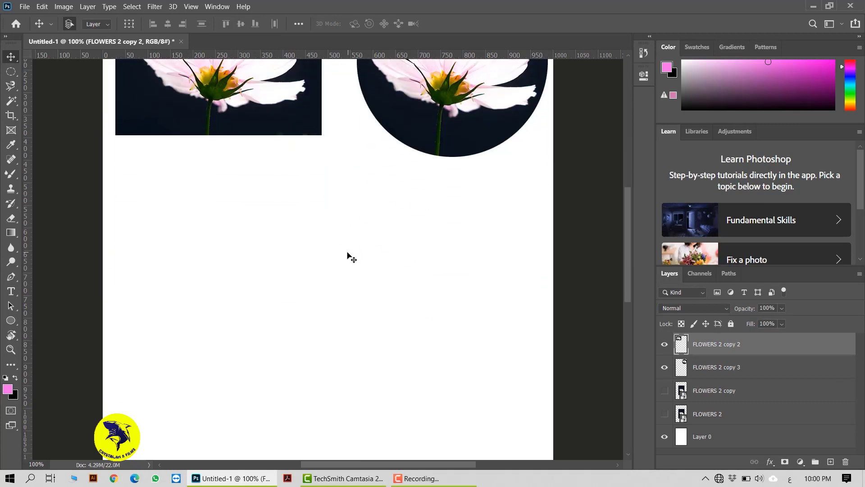
scroll(351, 257, "down", 2)
Show and select the FLOWERS 2 copy layer and draw a freehand Lasso selection loosely around the flower head.
left_click(664, 390)
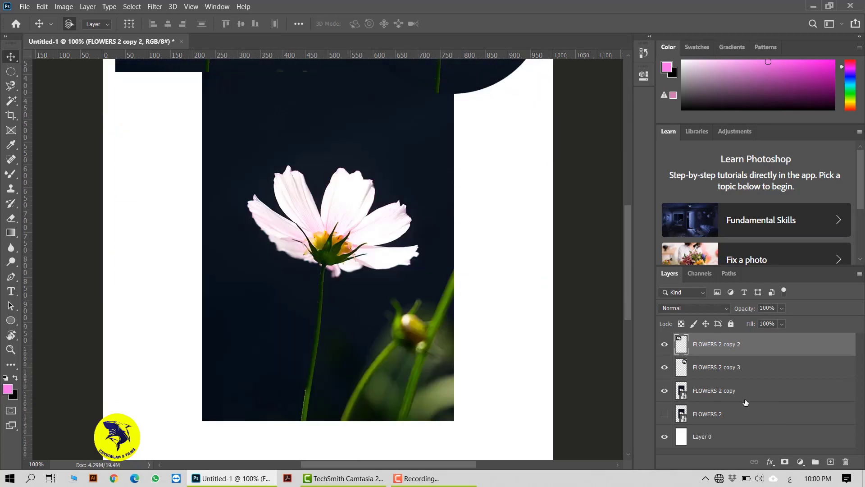
left_click(770, 396)
scroll(315, 225, "up", 1)
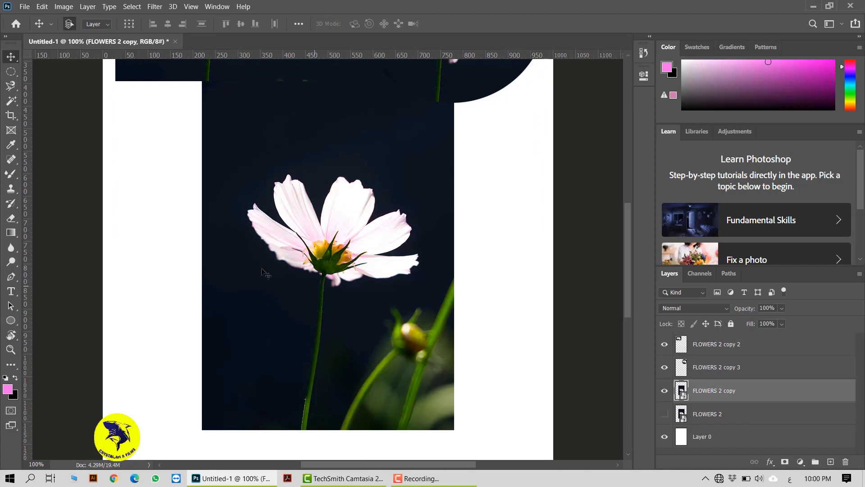
left_click(7, 82)
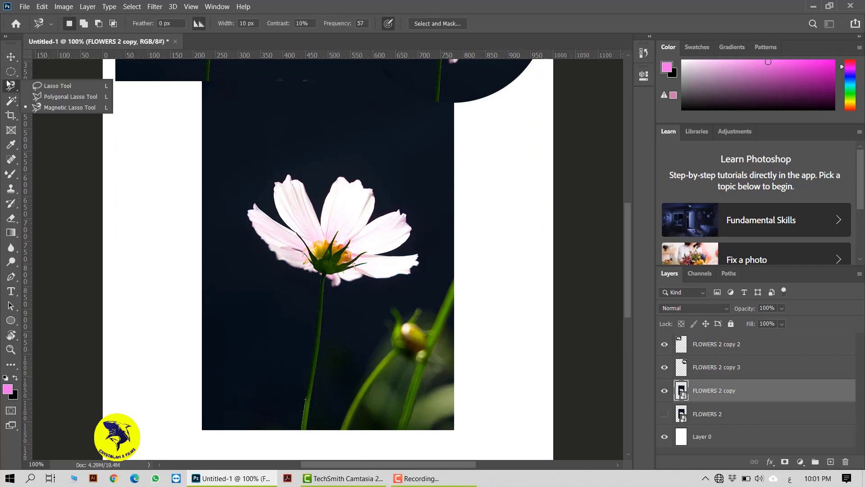
left_click(56, 86)
mouse_move(316, 281)
left_mouse_down()
mouse_move(261, 265)
mouse_move(240, 241)
mouse_move(239, 205)
mouse_move(257, 171)
mouse_move(355, 166)
mouse_move(381, 181)
mouse_move(385, 204)
mouse_move(400, 203)
mouse_move(418, 220)
mouse_move(408, 247)
mouse_move(427, 251)
mouse_move(422, 285)
mouse_move(397, 296)
mouse_move(311, 281)
left_mouse_up()
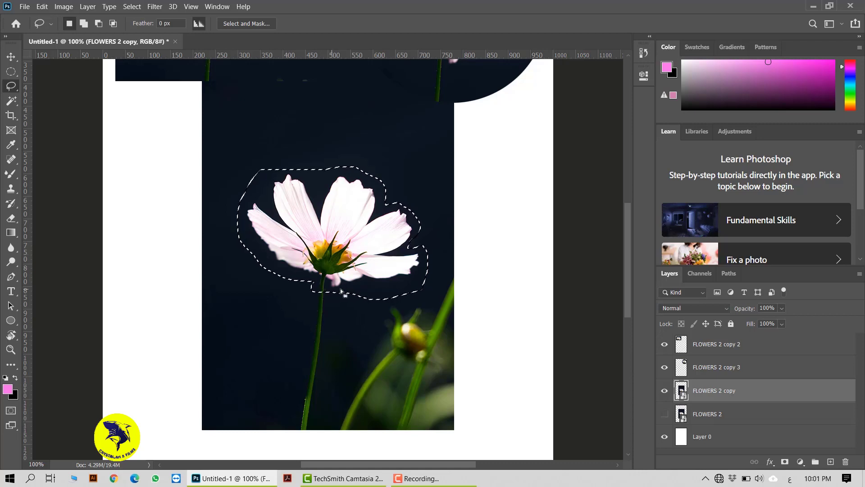
Output the lasso selection to a New Layer with Select and Mask and move the cutout to the page's left edge, below the rectangular one.
scroll(345, 288, "up", 5)
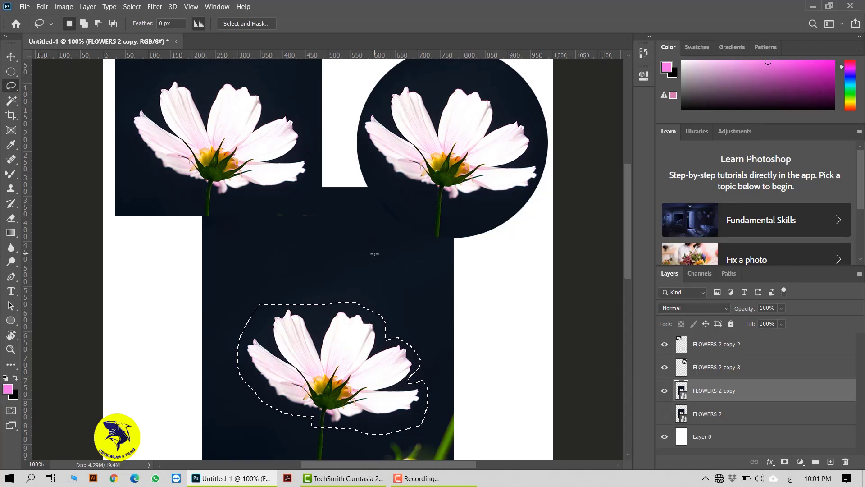
scroll(375, 254, "down", 4)
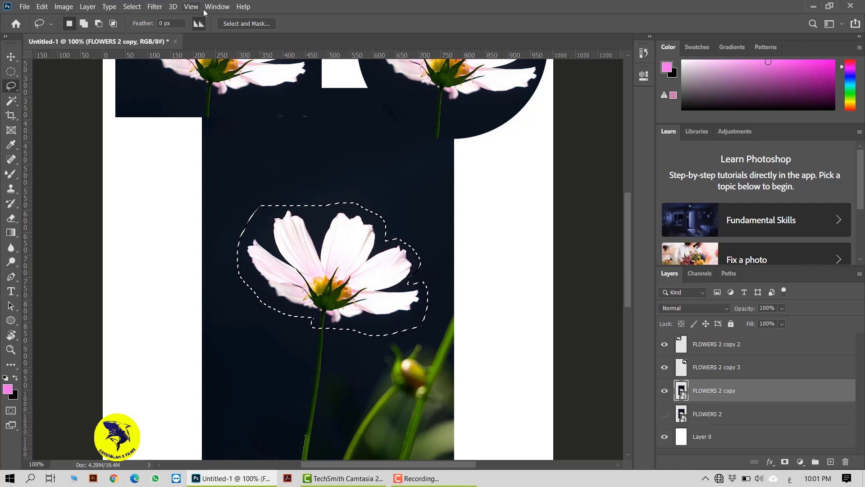
left_click(257, 23)
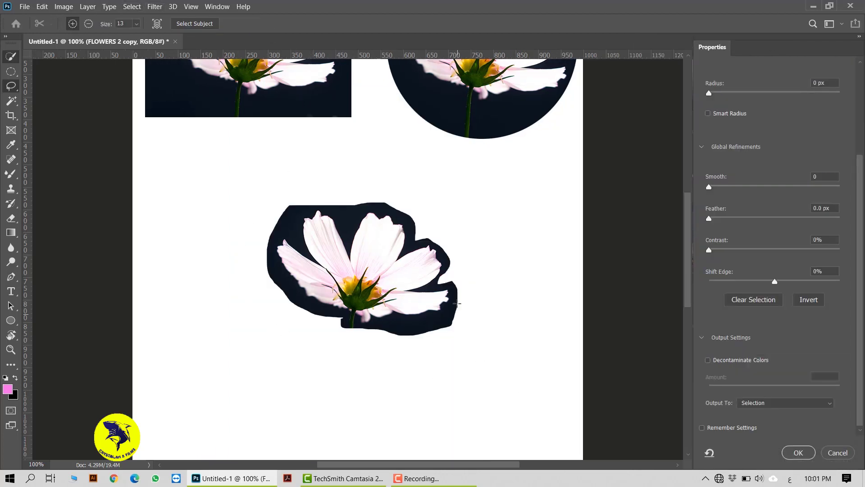
left_click(829, 404)
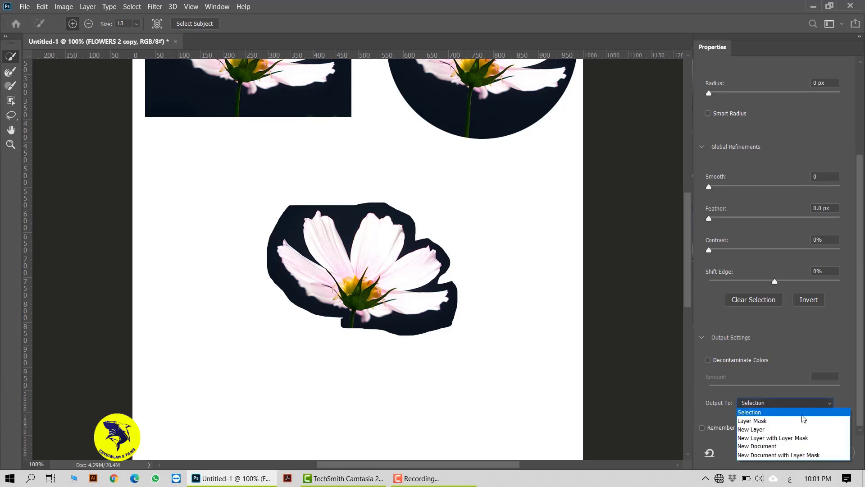
left_click(756, 429)
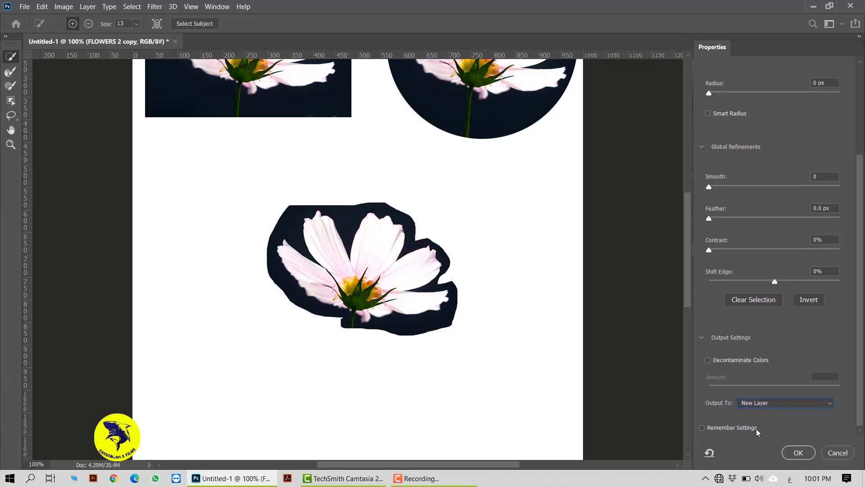
left_click(797, 452)
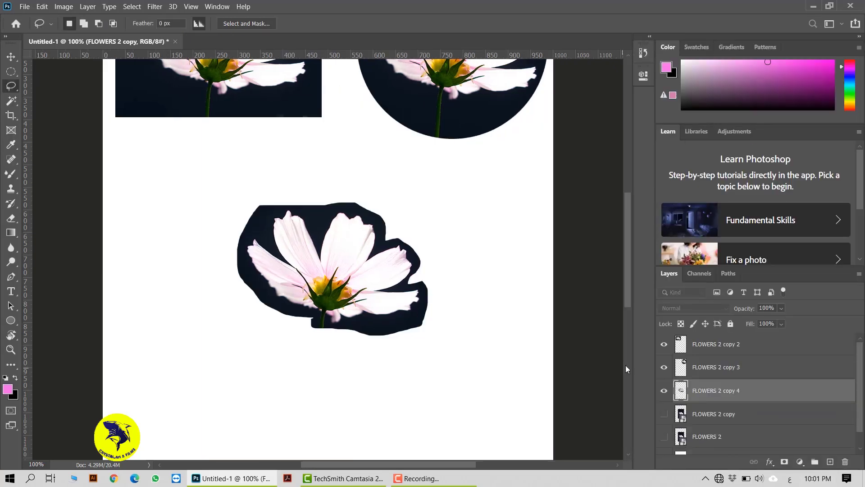
key("v")
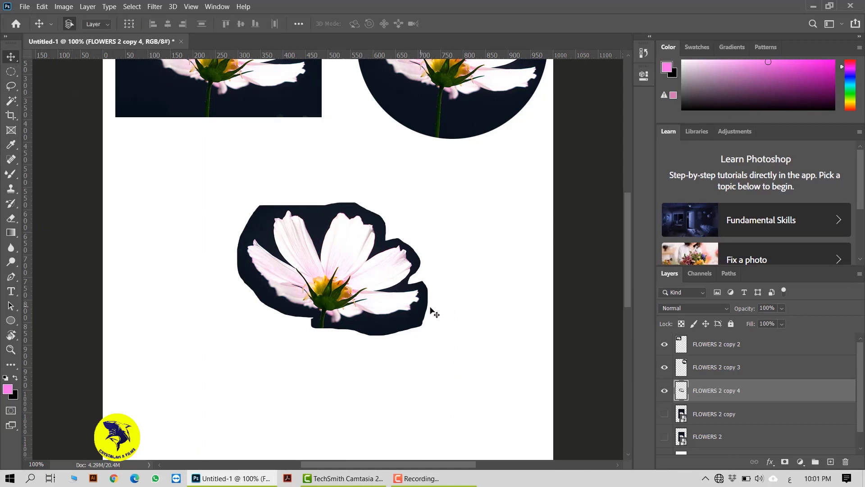
left_click_drag(376, 297, 242, 222)
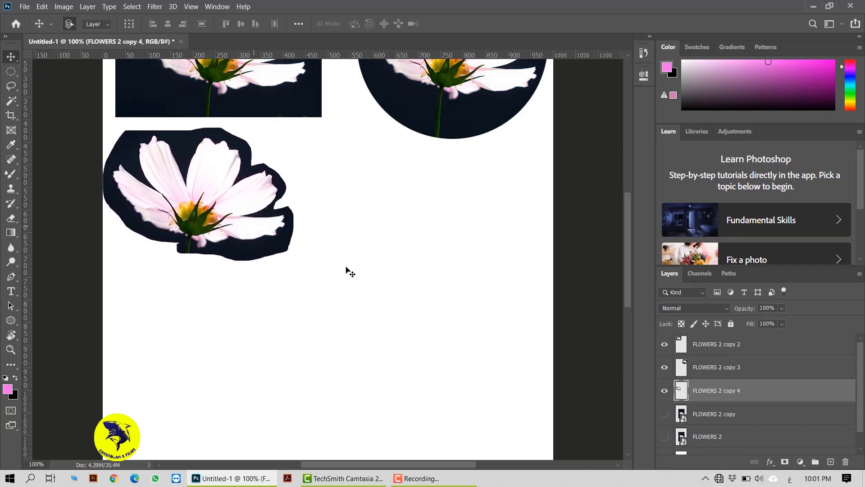
Show and select the FLOWERS 2 copy layer, and hide the cutout layers FLOWERS 2 copy 2, copy 3 and copy 4.
left_click(665, 414)
left_click(743, 417)
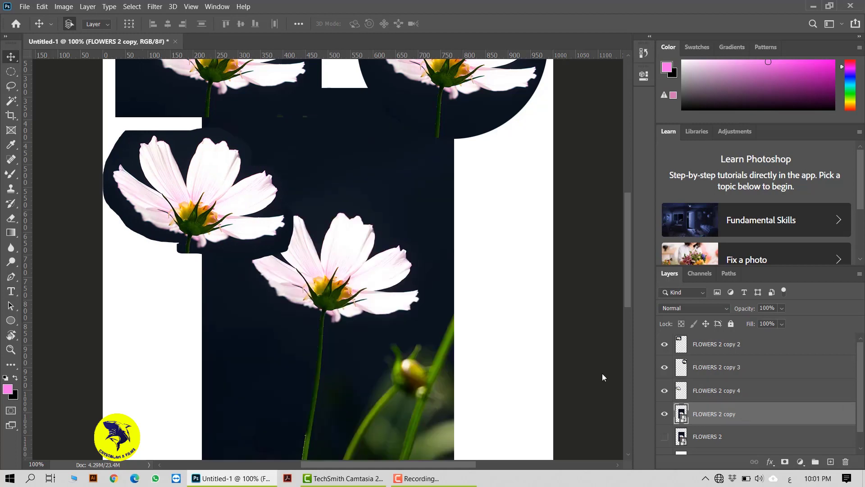
left_click(11, 85)
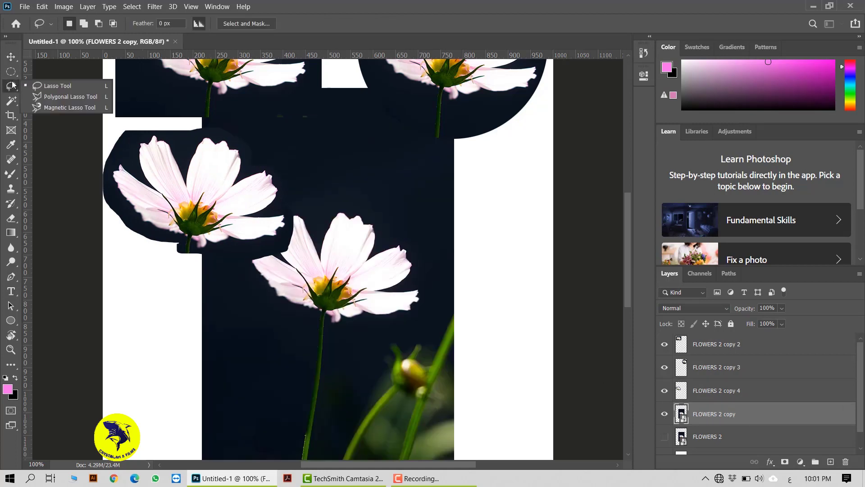
left_click(67, 98)
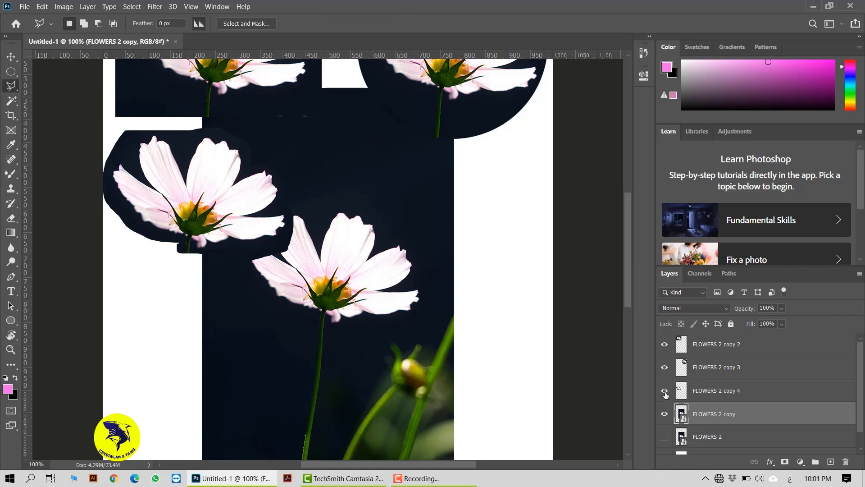
left_click_drag(665, 395, 664, 343)
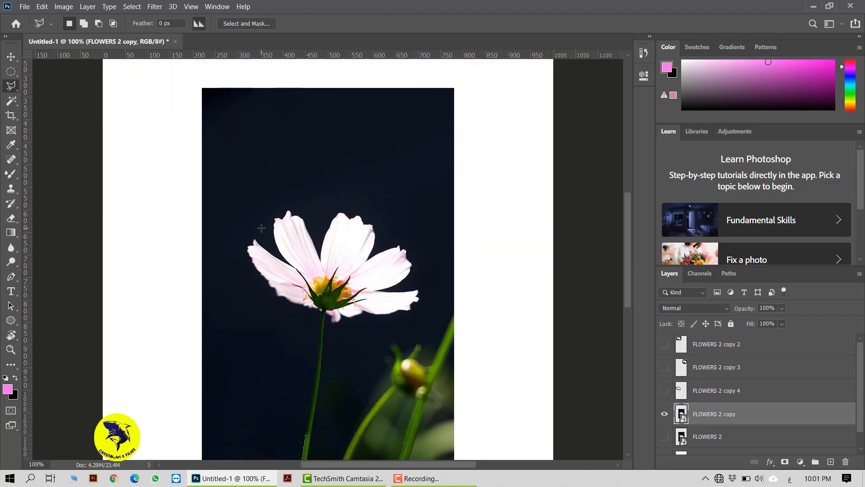
Draw a closed, straight-edged selection around the flower's petals with the Polygonal Lasso tool.
left_click(238, 225)
left_click(269, 239)
left_click(269, 211)
left_click(309, 203)
left_click(318, 235)
left_click(344, 201)
left_click(386, 231)
left_click(401, 241)
left_click(424, 274)
left_click(399, 288)
left_click(415, 323)
left_click(368, 319)
left_click(332, 330)
left_click(314, 317)
left_click(268, 301)
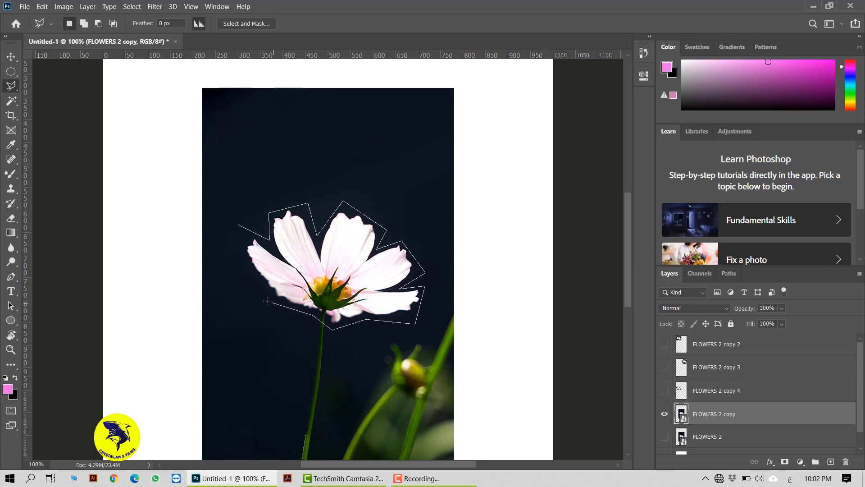
left_click(239, 243)
left_click(239, 225)
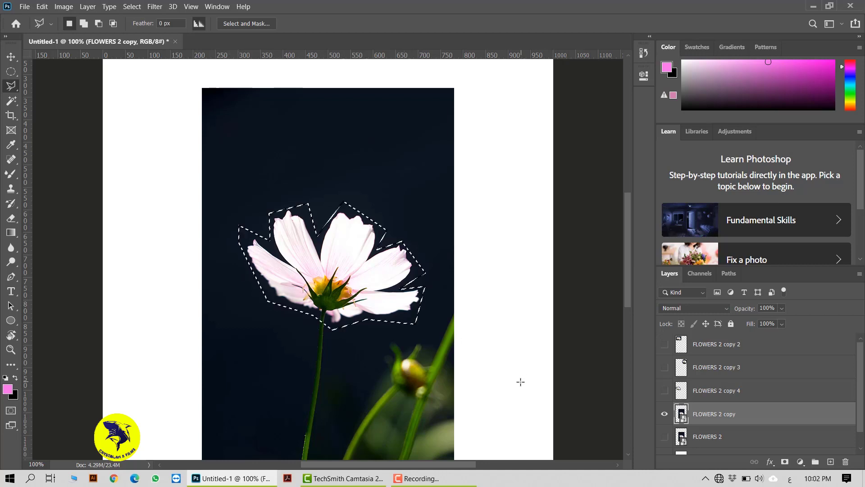
Refine the polygonal selection in Select and Mask with an Edge Detection Radius of 77 px, trying Smart Radius but leaving it off.
left_click(258, 21)
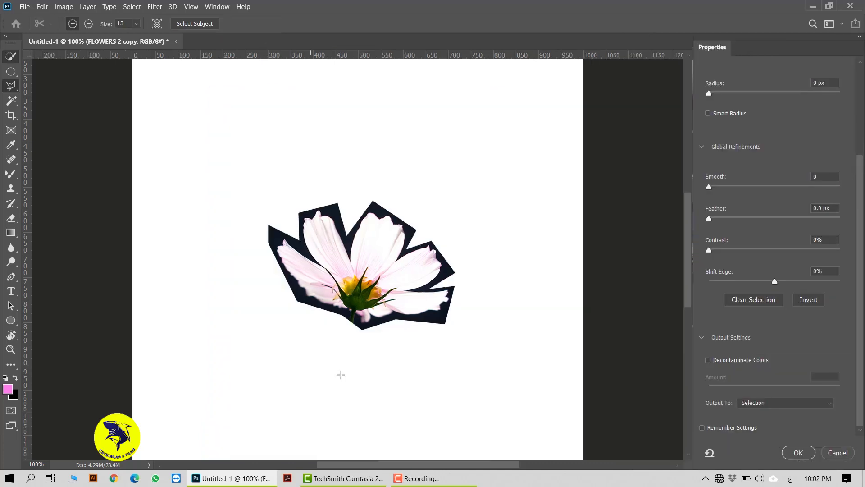
scroll(858, 270, "up", 3)
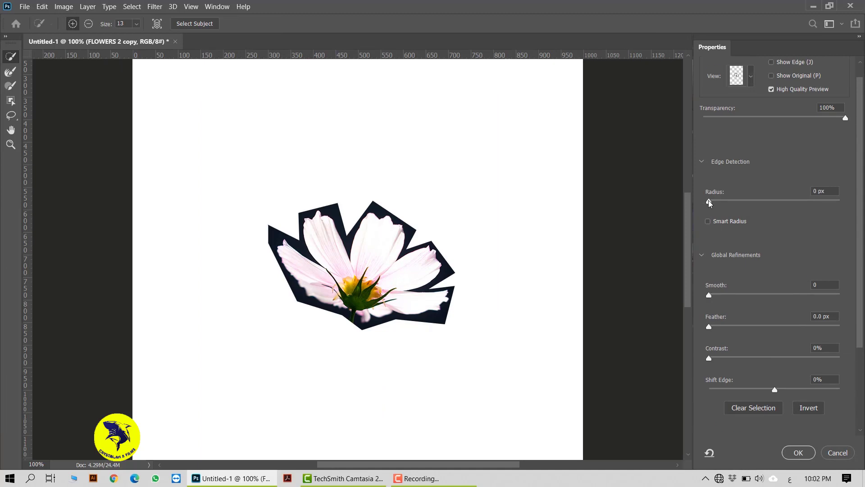
left_click_drag(710, 202, 780, 208)
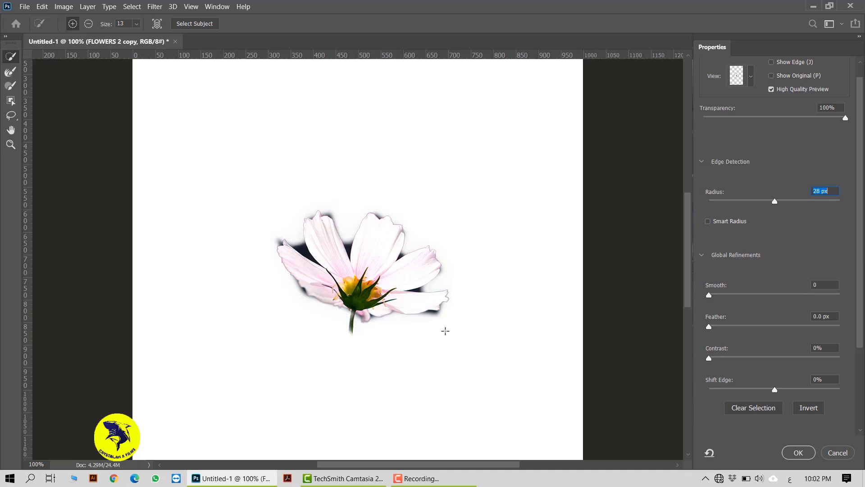
left_click(708, 222)
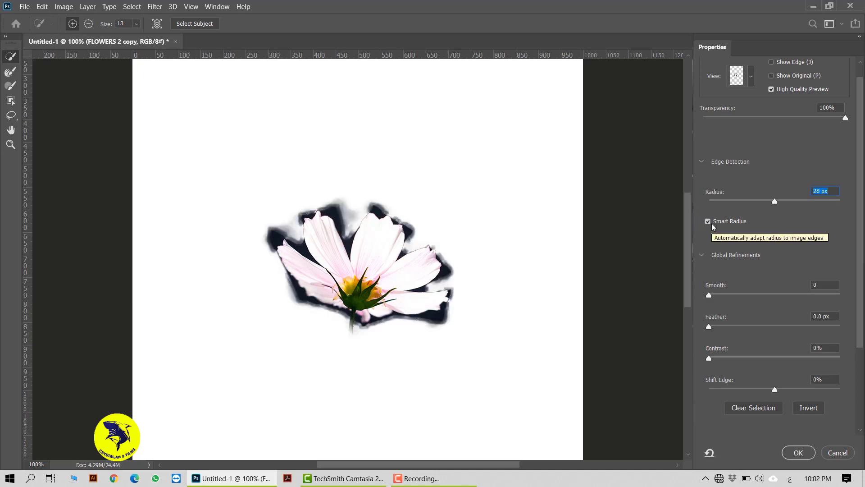
left_click_drag(774, 203, 809, 205)
left_click(712, 222)
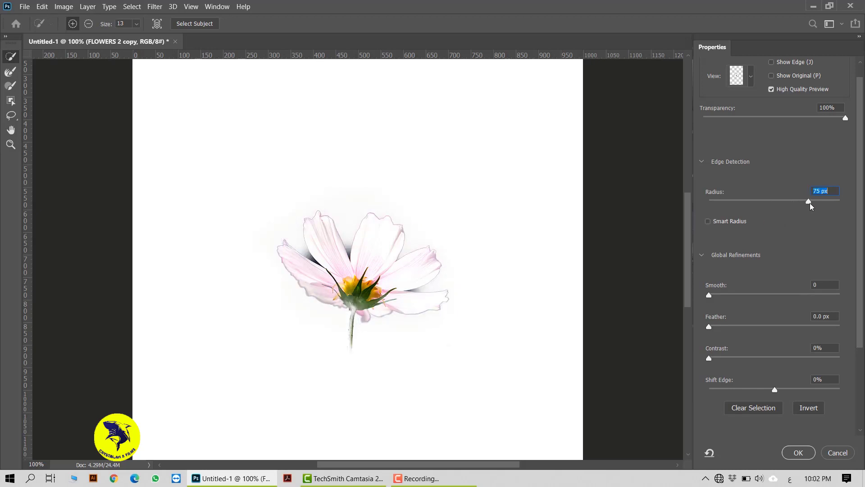
mouse_move(811, 205)
left_mouse_down()
mouse_move(797, 206)
mouse_move(811, 205)
left_mouse_up()
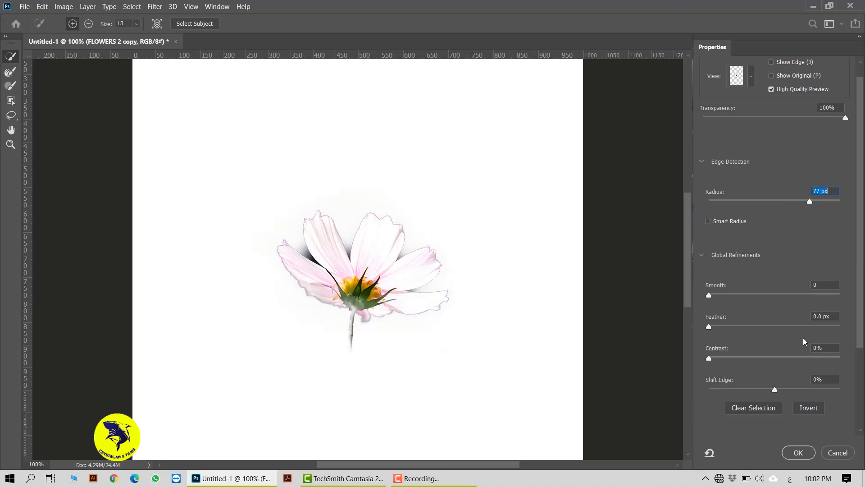
Output the refined polygonal selection to a New Layer.
scroll(855, 341, "down", 3)
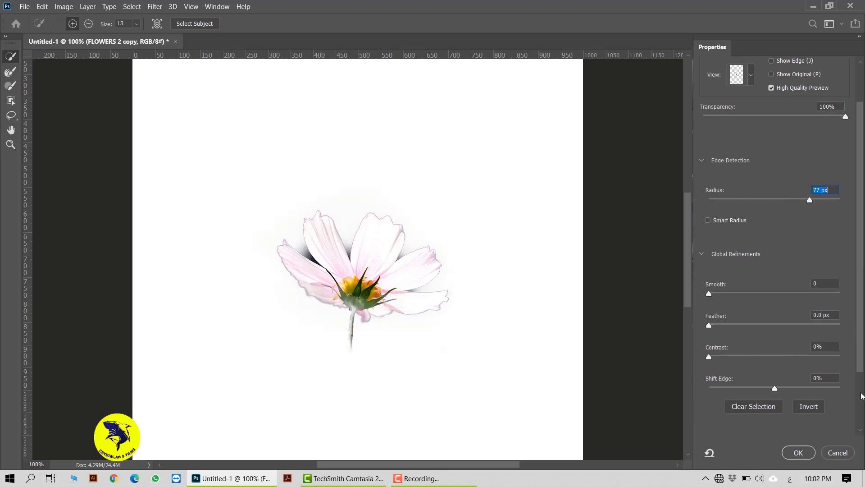
left_click(797, 402)
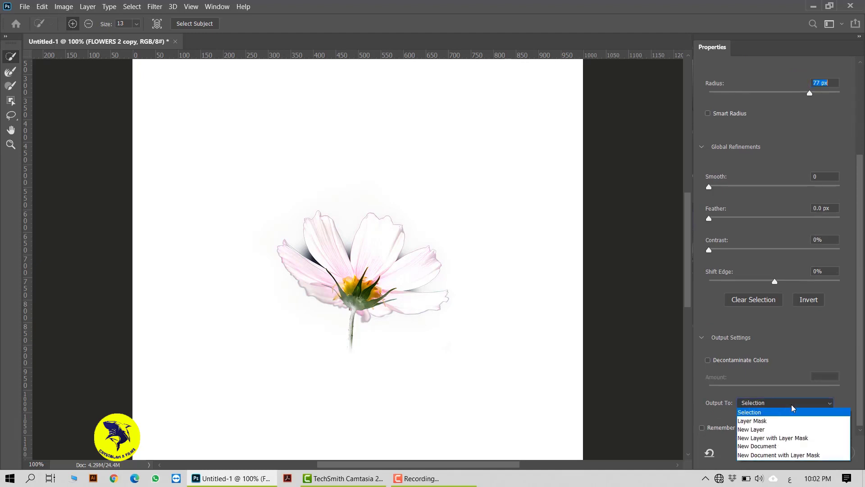
left_click(761, 429)
left_click(799, 454)
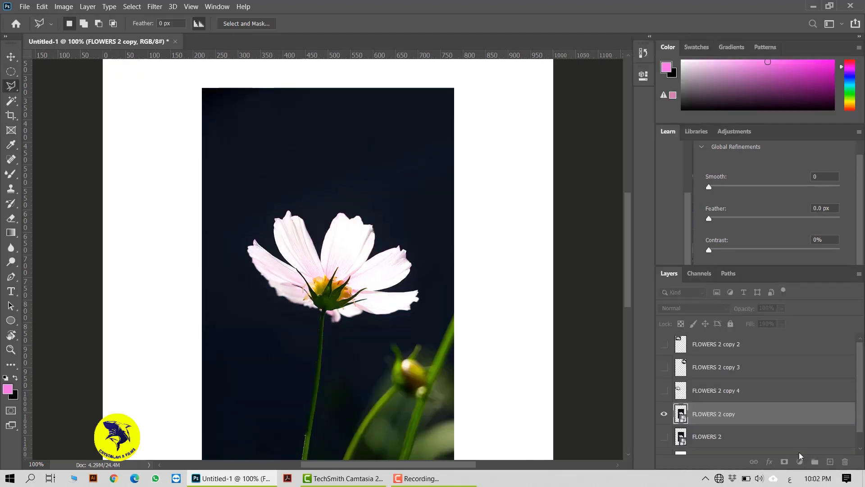
Move the polygonal cutout to the page's upper right, and show the FLOWERS 2 copy 4 cutout and place it at the upper left.
left_click(11, 57)
scroll(245, 236, "up", 5)
left_click_drag(374, 415, 491, 180)
left_click(664, 390)
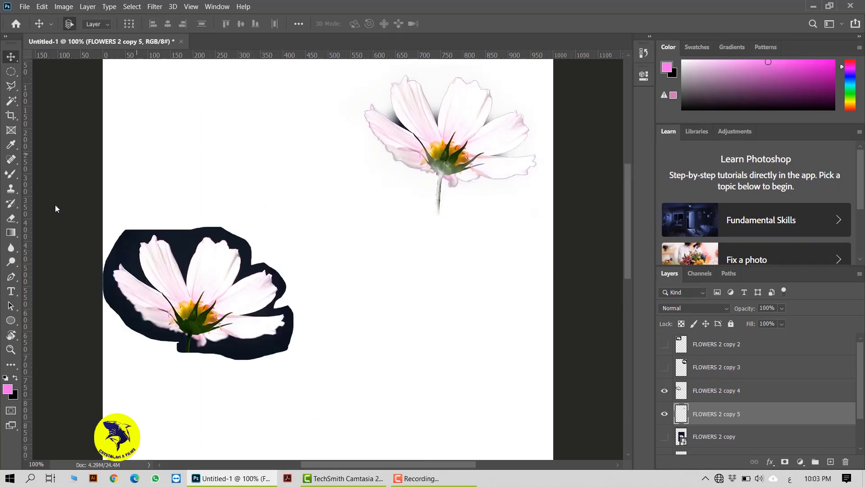
scroll(194, 315, "up", 2)
left_click_drag(217, 343, 245, 171)
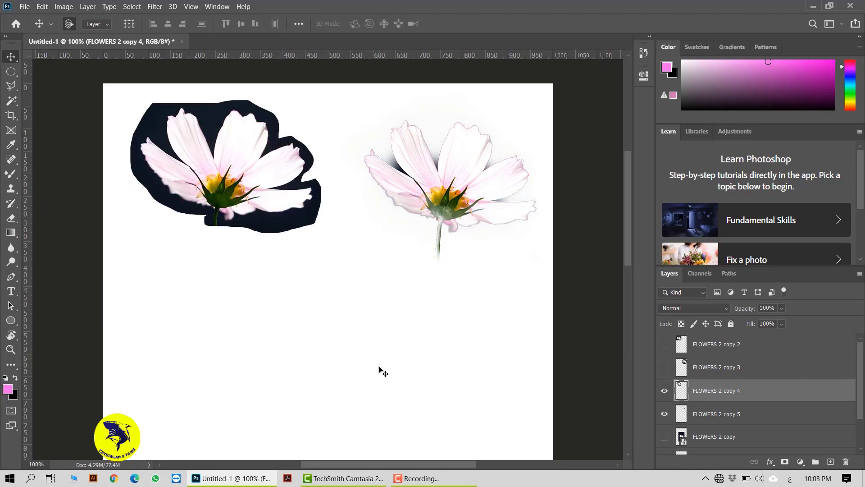
Hide the FLOWERS 2 copy 4 and copy 5 layers, show and select FLOWERS 2 copy, and activate the Magnetic Lasso tool.
left_click(667, 395)
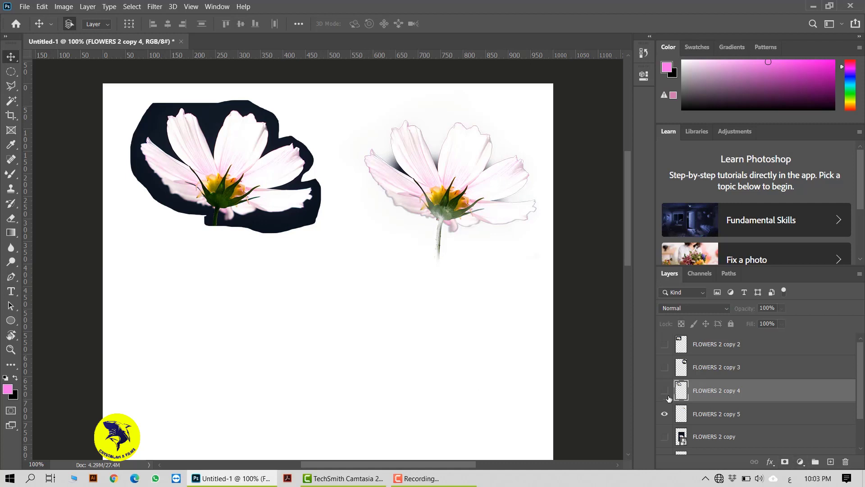
left_click(665, 413)
left_click(665, 436)
left_click(722, 439)
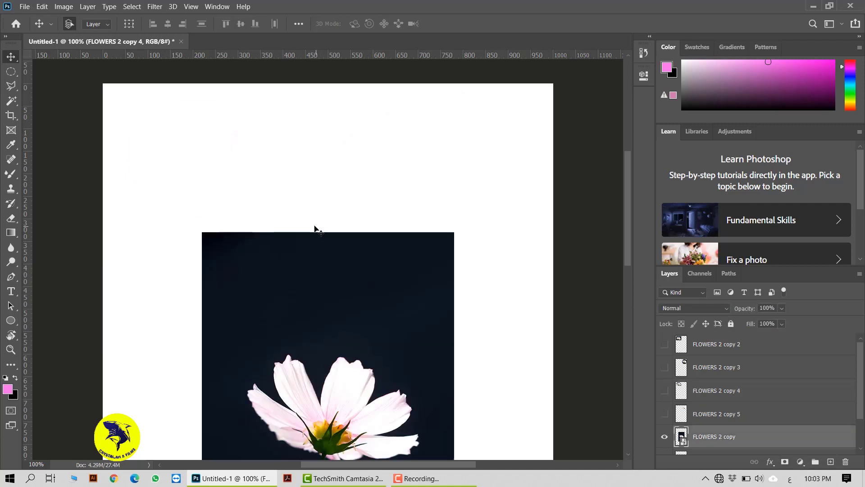
scroll(318, 229, "down", 4)
left_click(5, 90)
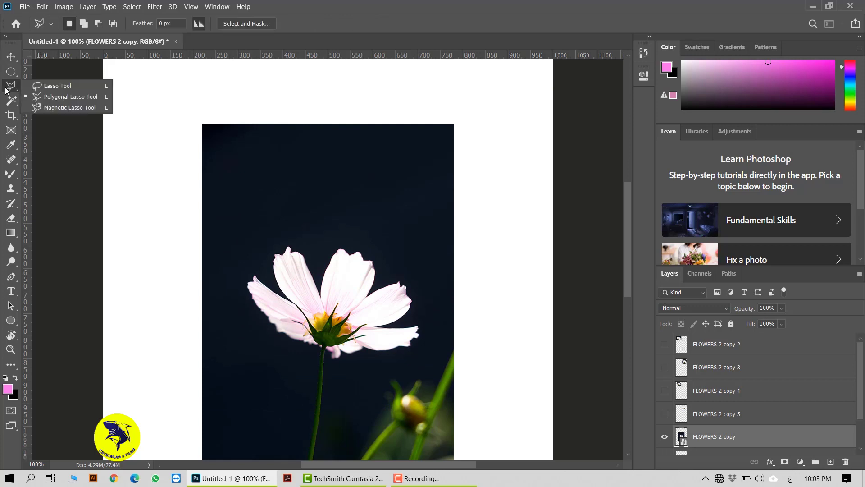
left_click(67, 107)
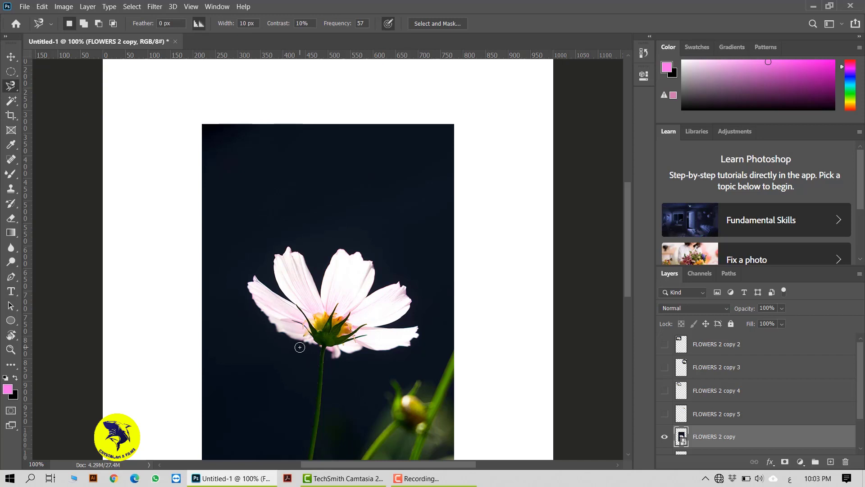
Trace a Magnetic Lasso selection around the flower's central petal and part of its neighbour at Width 10 px, then deselect it.
scroll(300, 347, "up", 1)
scroll(353, 274, "up", 1)
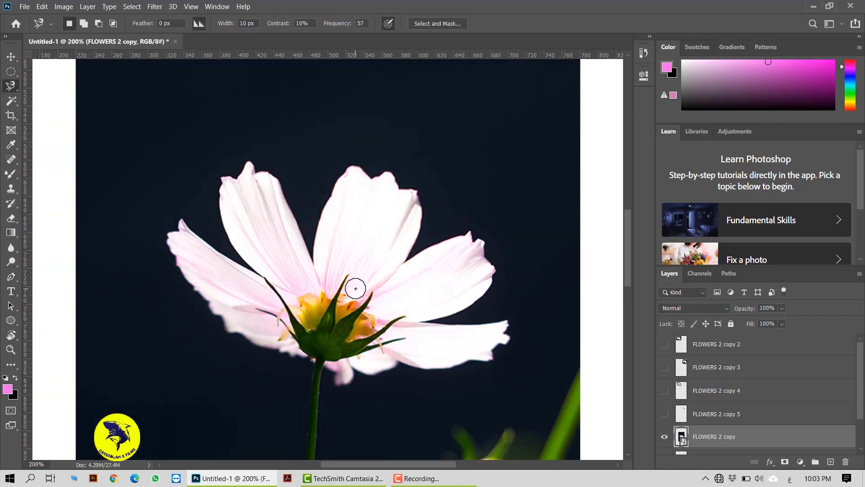
scroll(354, 289, "up", 1)
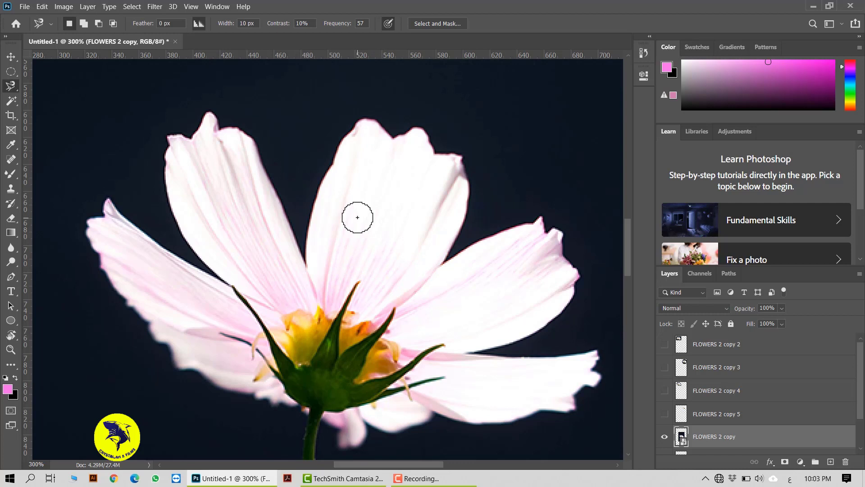
left_click(304, 261)
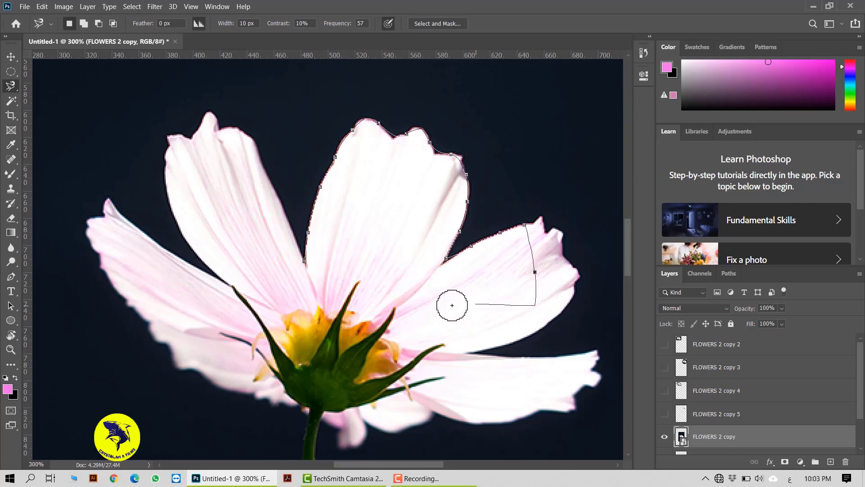
left_click(305, 261)
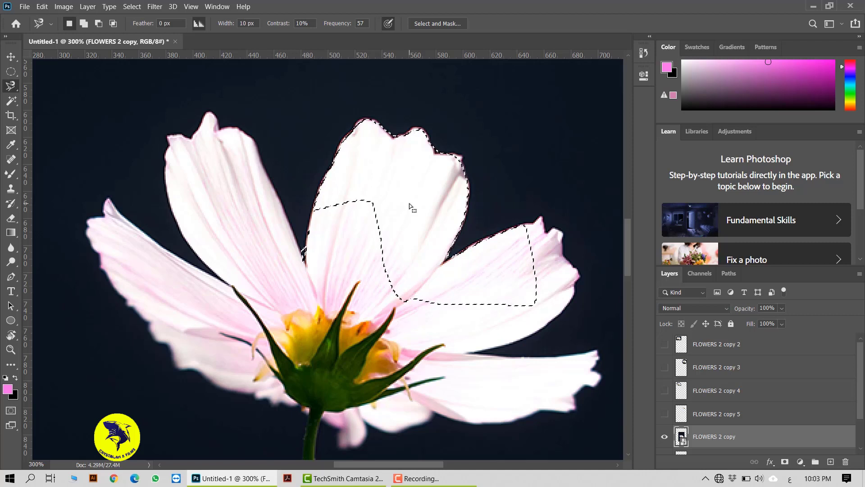
key("ctrl+d")
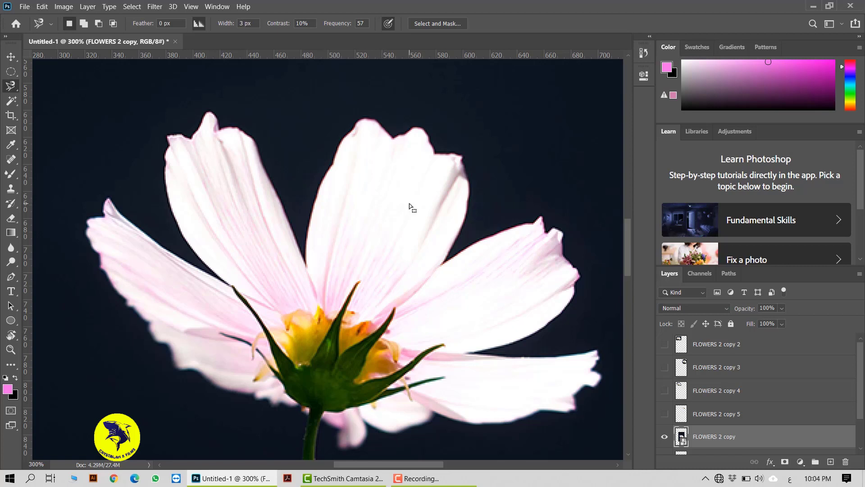
Select the central petal with the Magnetic Lasso at Width 3 px, and try subtracting an area at its base.
left_click(306, 265)
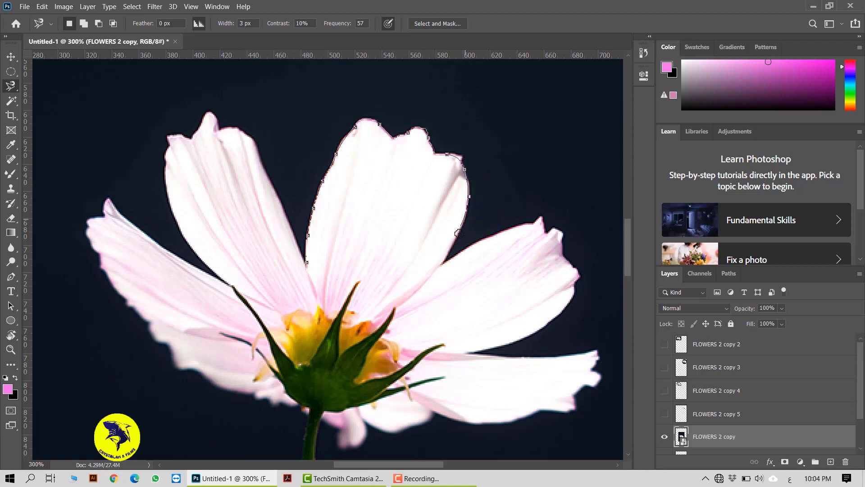
left_click(313, 268)
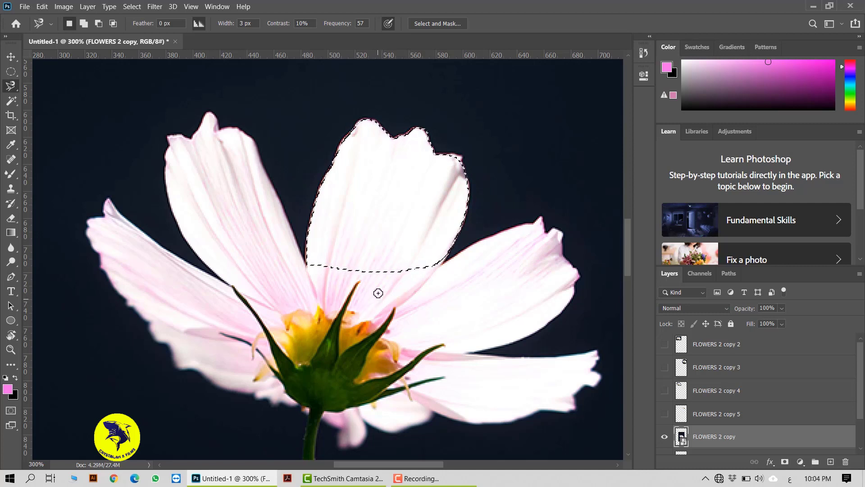
key("alt")
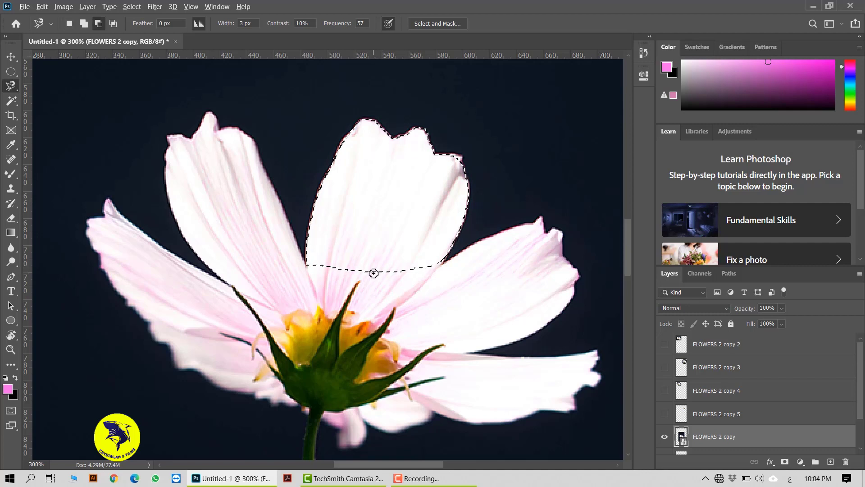
left_click(321, 266)
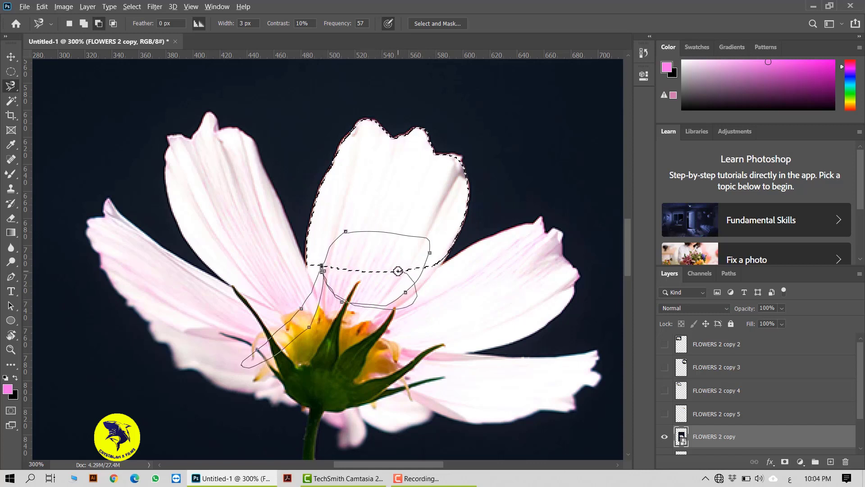
key("Escape")
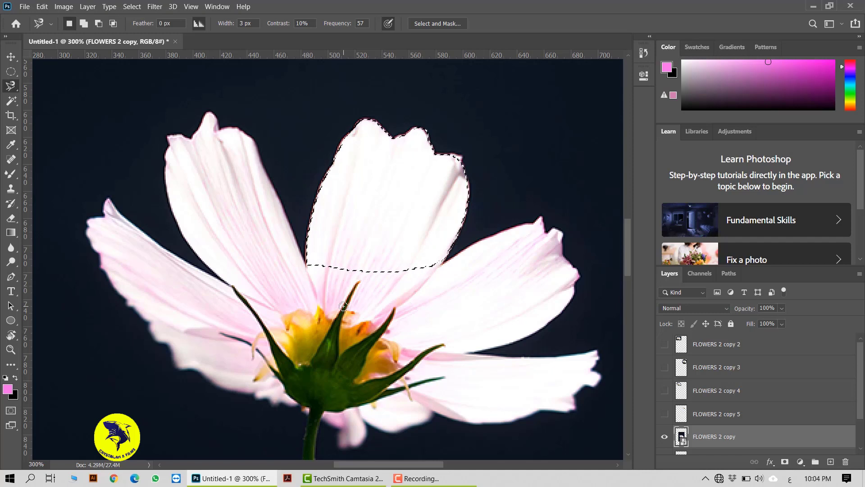
Draw a new Magnetic Lasso selection across the central petal's lower half and neighbouring petals, and deselect it.
left_click(305, 208)
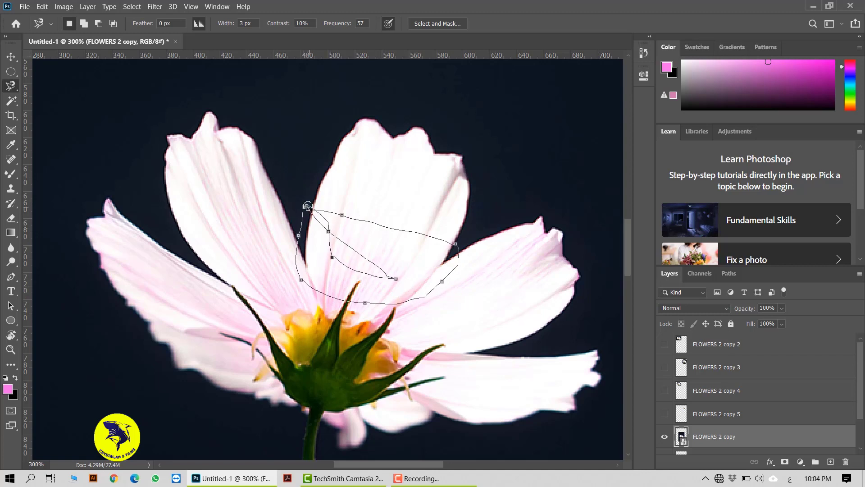
left_click(307, 206)
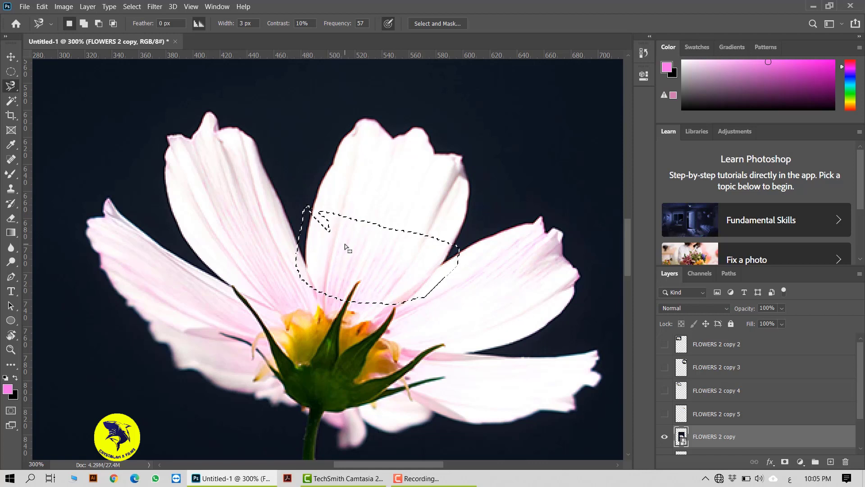
key("ctrl+d")
Select an area inside the central petal with the Magnetic Lasso and extend it with three added loops.
left_click(339, 207)
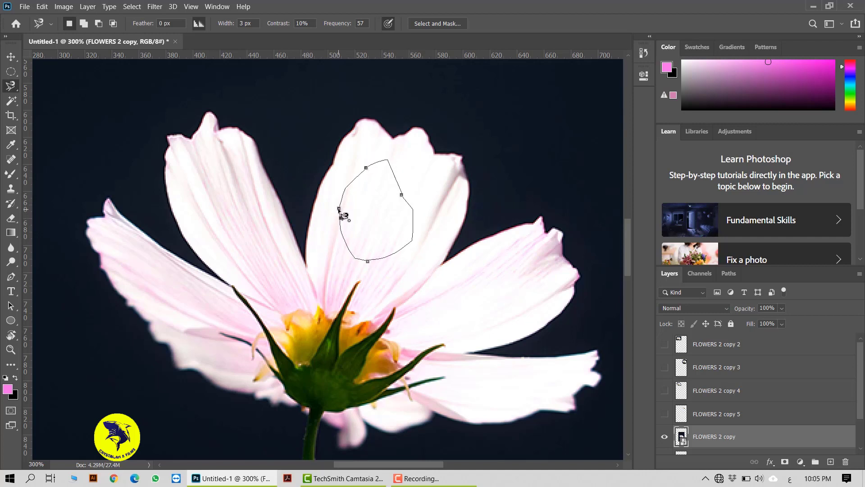
left_click(339, 210)
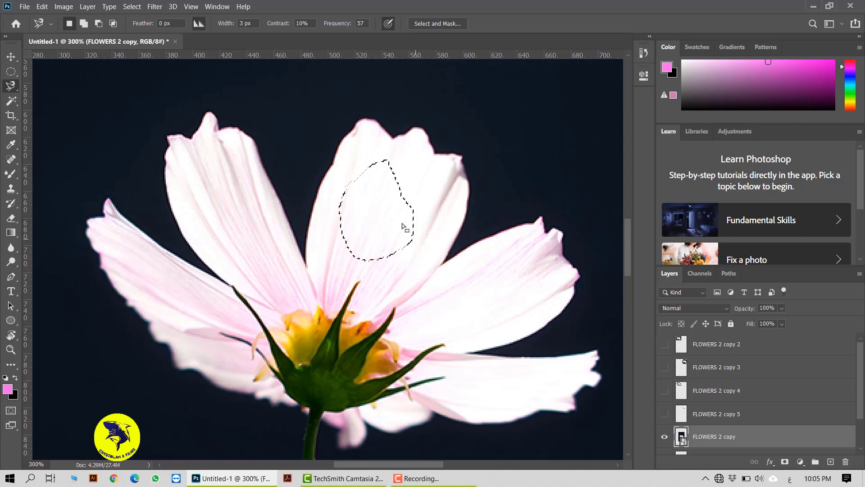
left_click(400, 184, "shift")
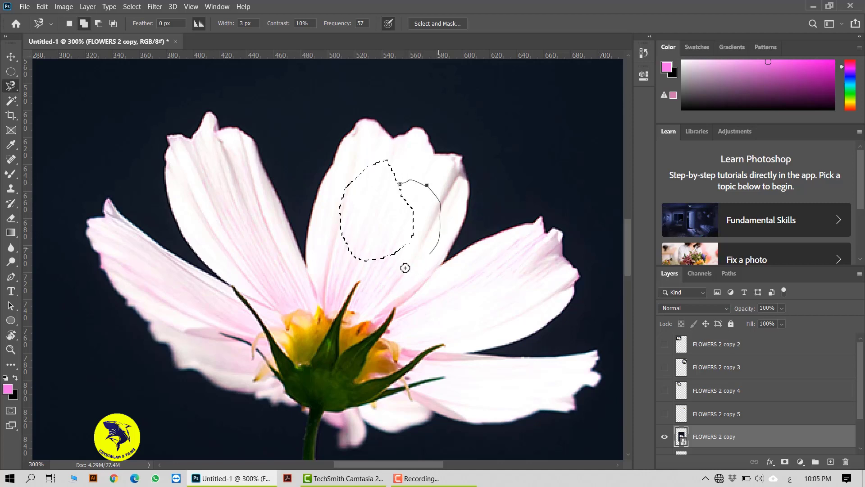
left_click(400, 186)
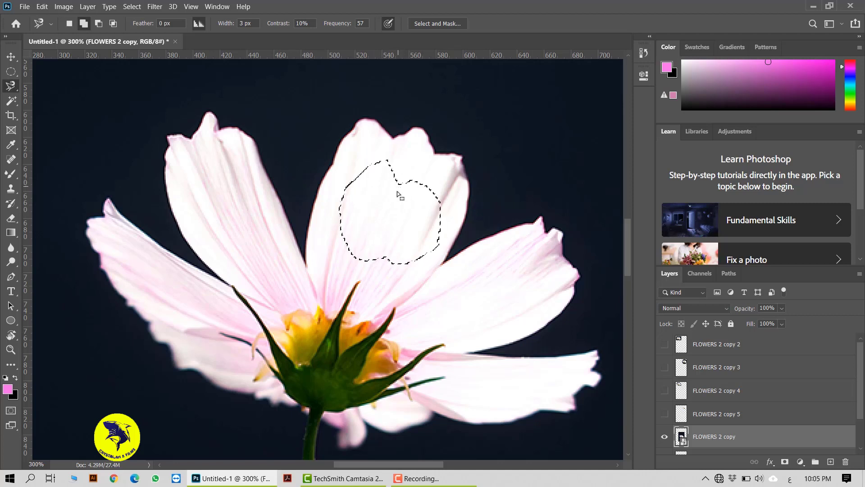
left_click(388, 167)
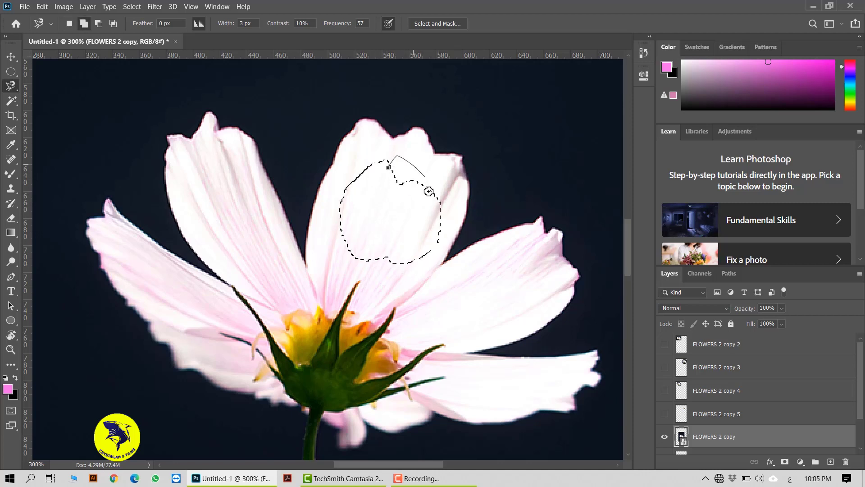
left_click(390, 171)
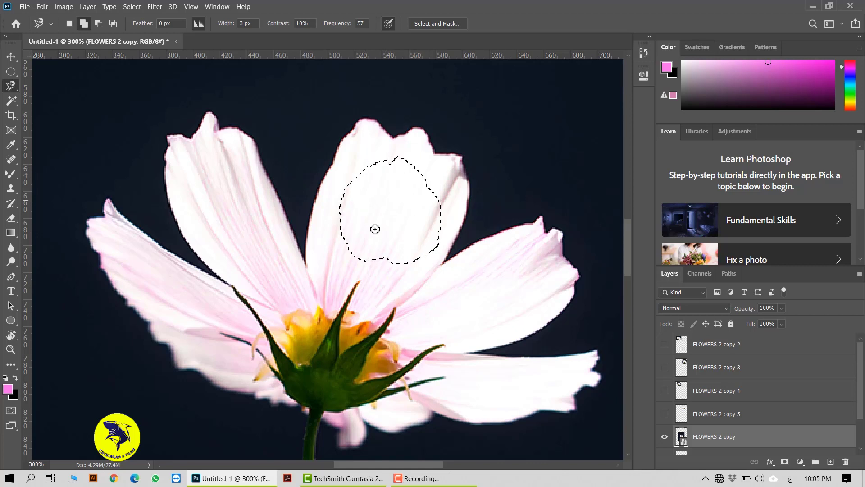
left_click(383, 187)
left_click(386, 188)
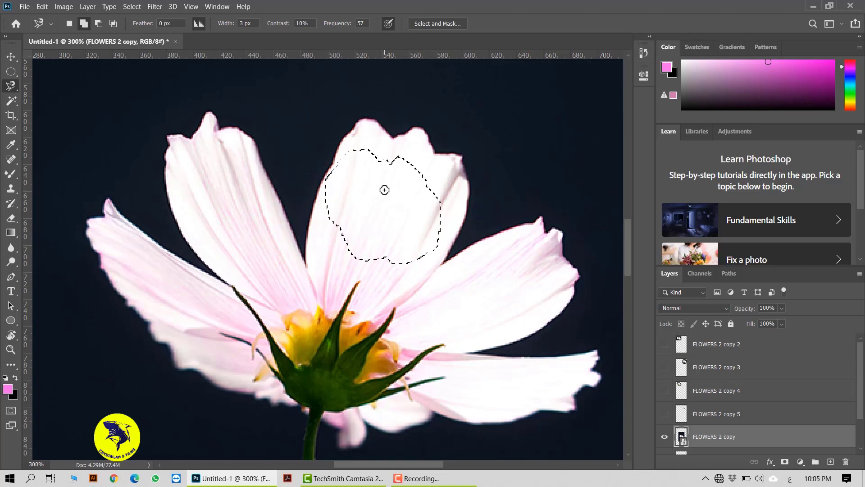
Subtract the lower-left part of the selection inside the central petal, and clear the selection.
left_click(336, 228, "alt")
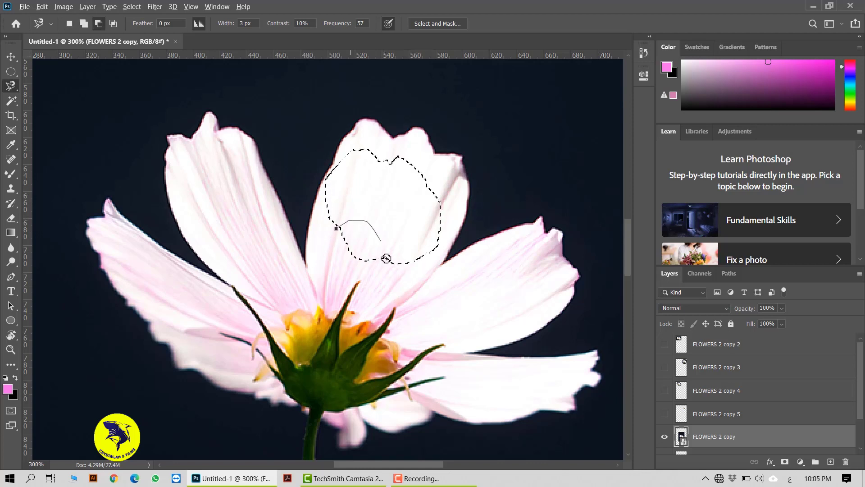
left_click(337, 231)
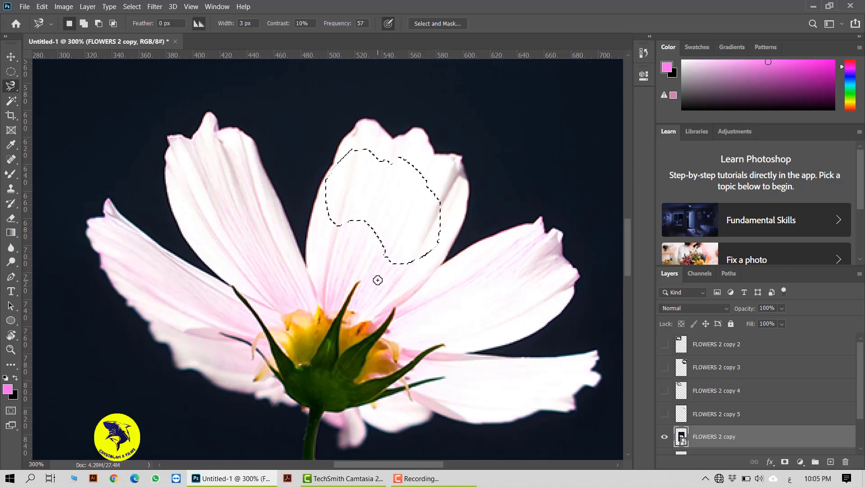
key("ctrl+d")
Try tracing the central petal's left edge with the Magnetic Lasso at closer magnification, abandoning each path.
left_click(306, 234)
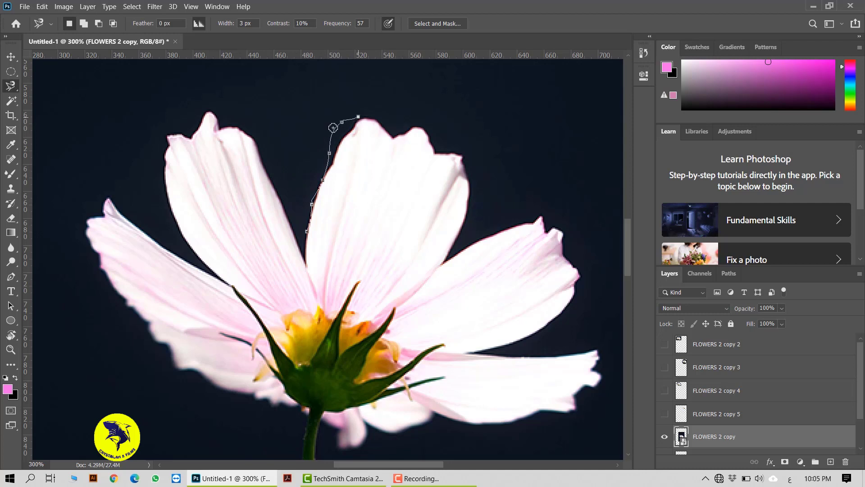
left_click(333, 128)
key("Escape")
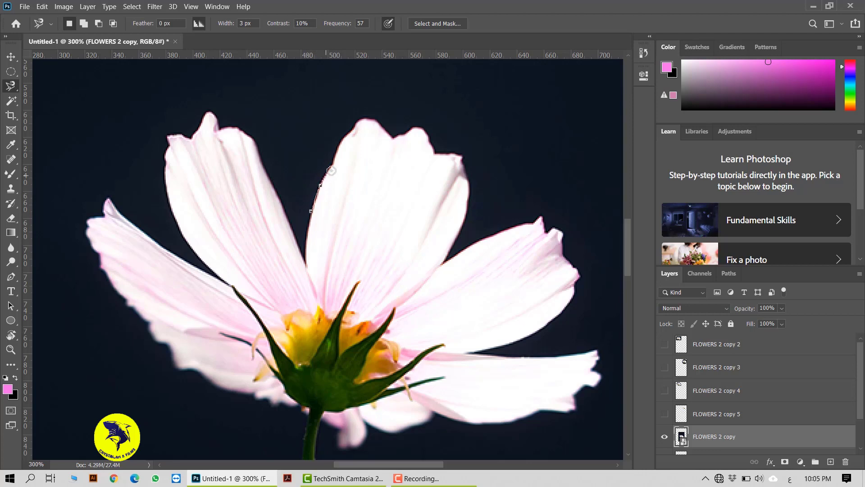
scroll(332, 154, "up", 3)
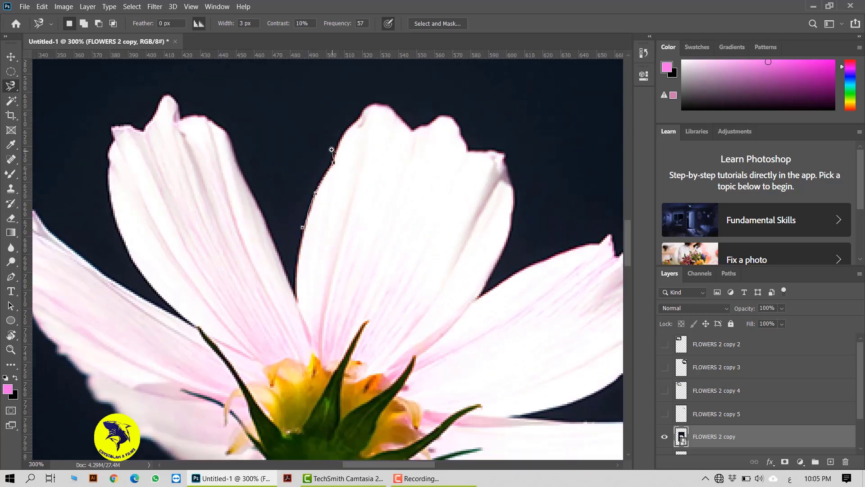
left_click_drag(359, 168, 345, 259)
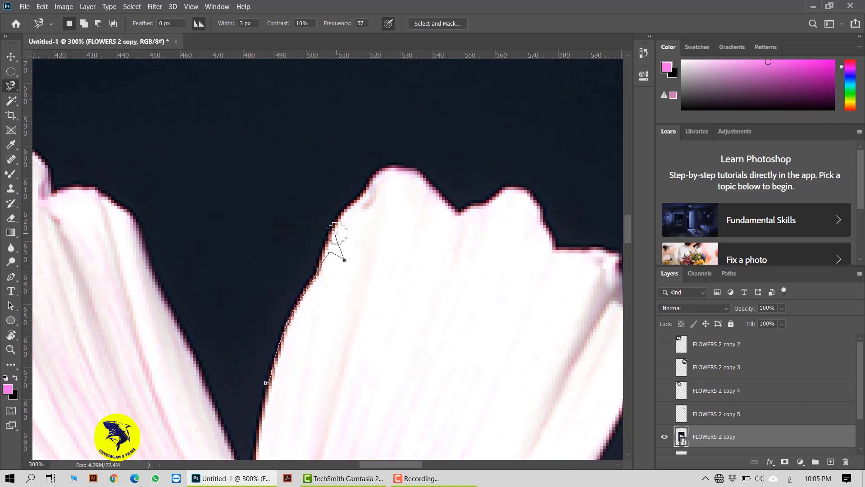
key("Escape")
left_click(281, 329)
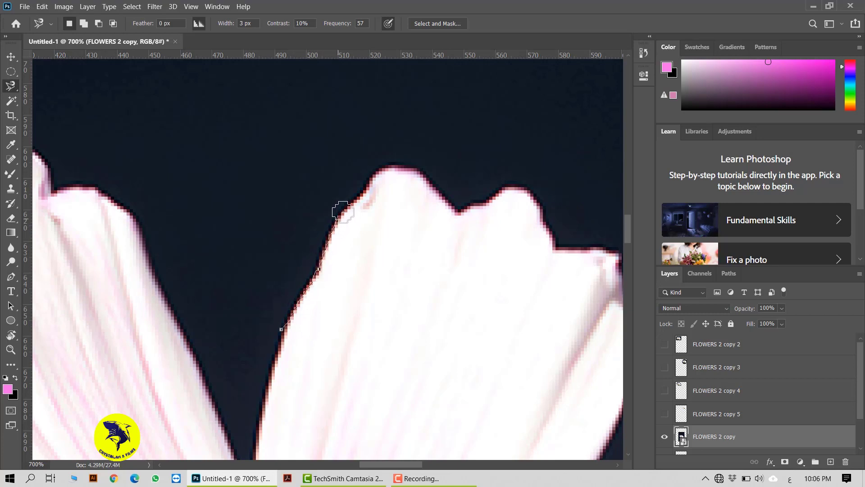
key("Escape")
Set the Magnetic Lasso's Feather to 20 px and try tracing the central petal's upper edge.
left_click(138, 23)
type("20")
key("Return")
left_click(291, 313)
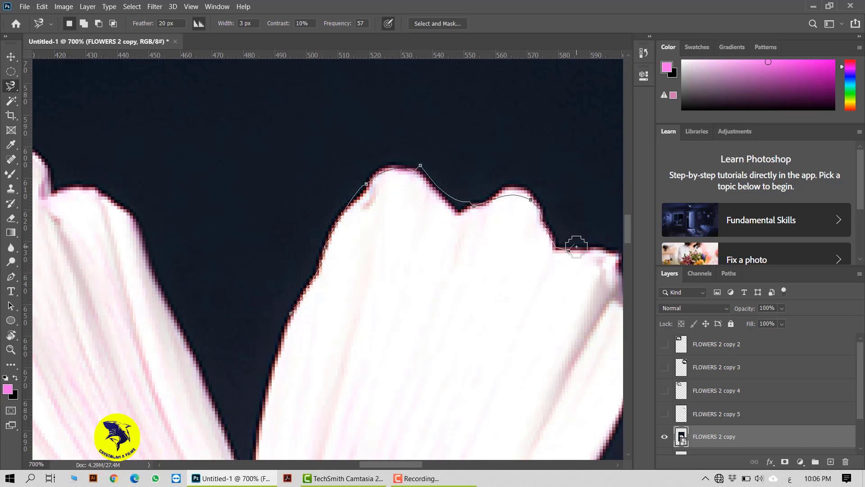
key("Escape")
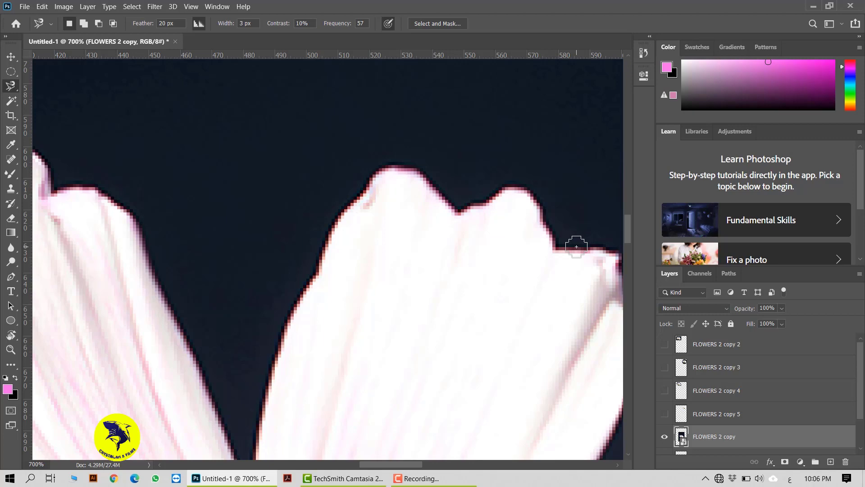
Select the whole flower head with the Object Selection tool in Rectangle mode.
left_click(12, 57)
key("ctrl+minus")
key("ctrl+minus")
key("ctrl+minus")
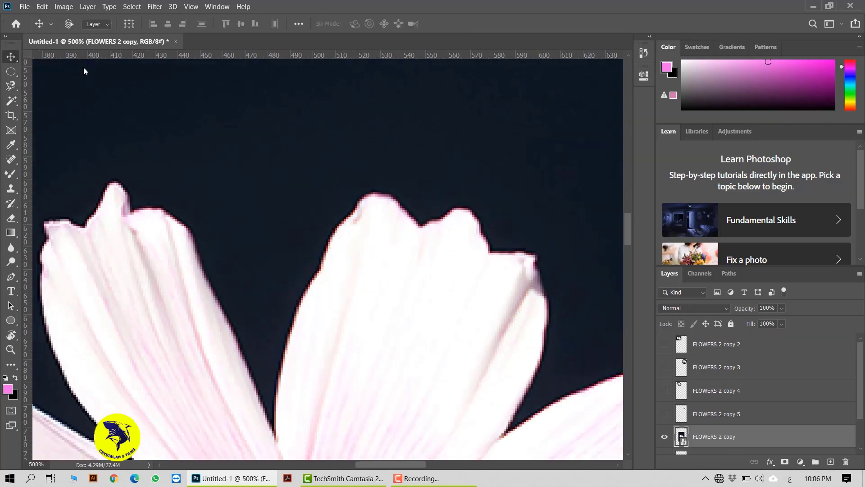
key("ctrl+minus")
key("ctrl+minus")
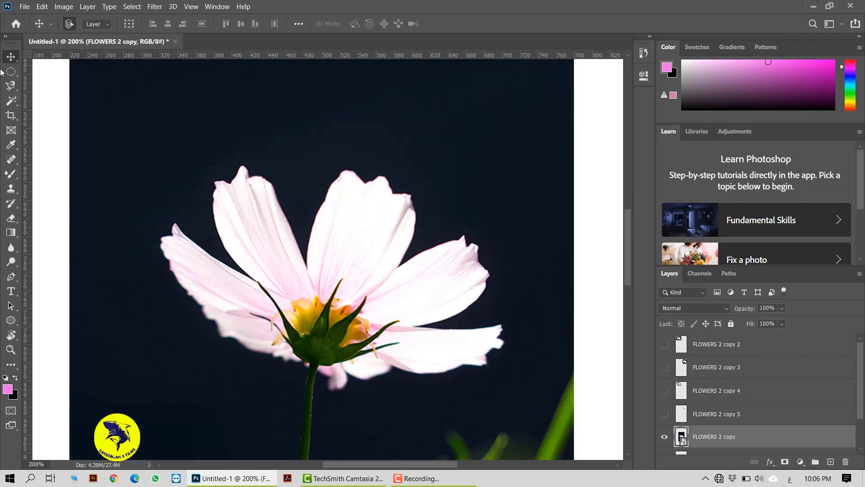
left_click(12, 100)
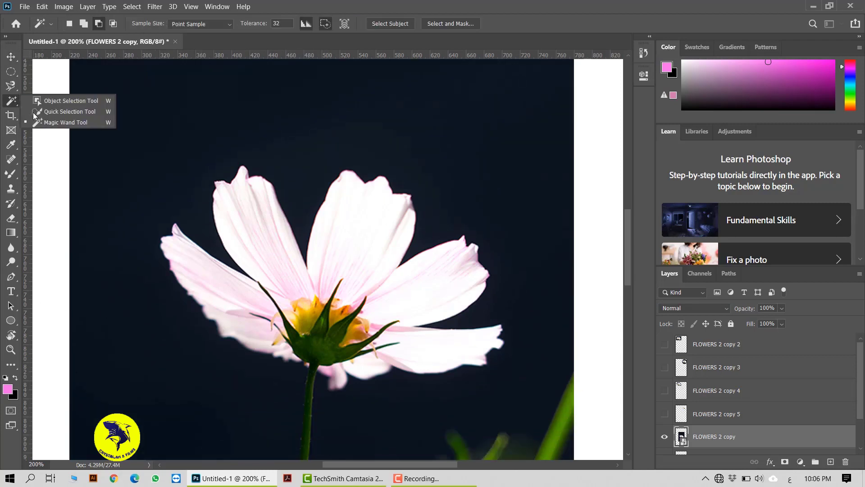
left_click(71, 101)
left_click_drag(102, 120, 540, 400)
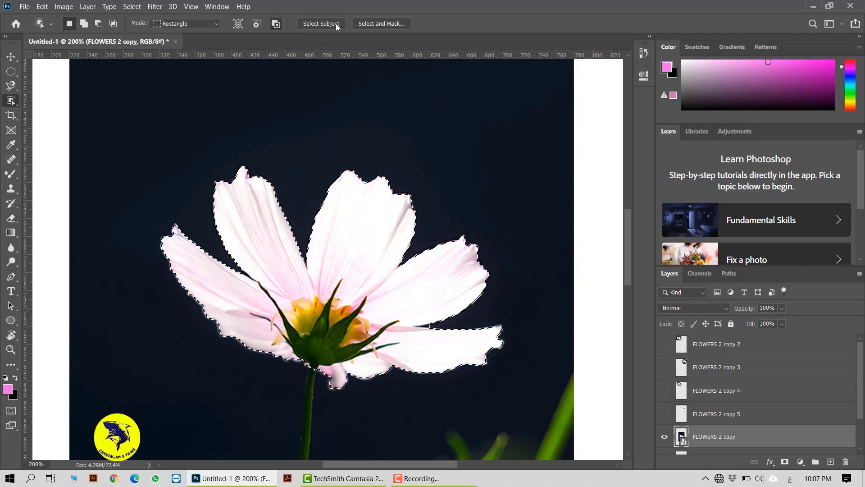
Output the flower head selection to a New Layer through Select and Mask, keeping the Radius at 0 px.
left_click(386, 24)
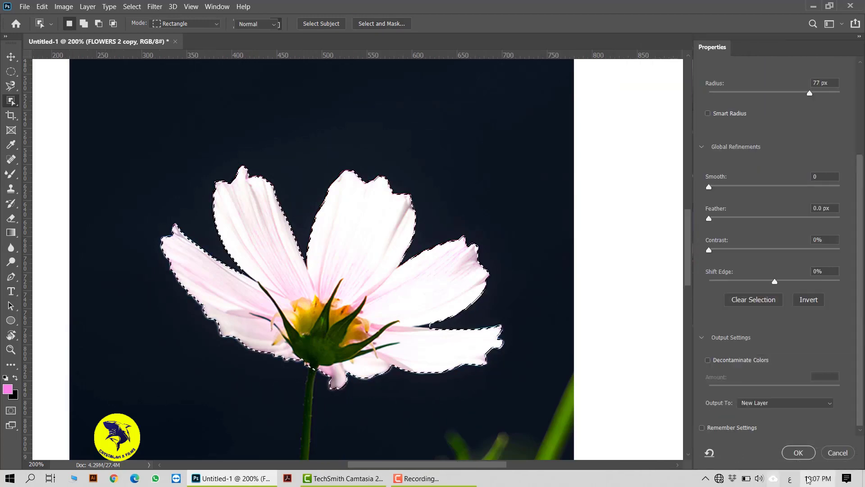
left_click(817, 403)
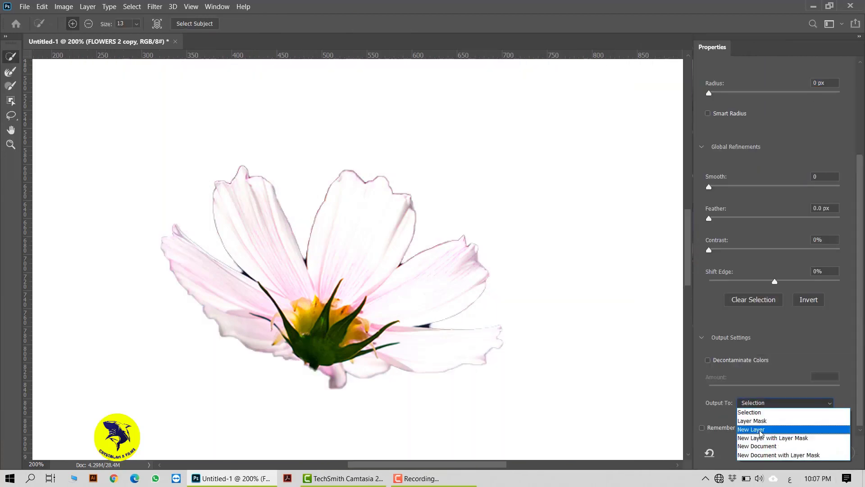
left_click(766, 426)
left_click(798, 452)
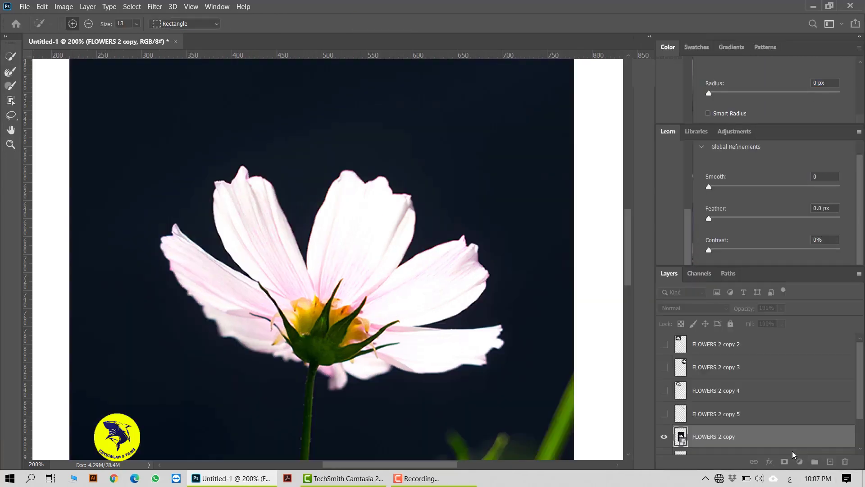
Hide the cut-out layer FLOWERS 2 copy 6, and make the photo layer FLOWERS 2 copy visible and active.
left_click(665, 437)
left_click(665, 436)
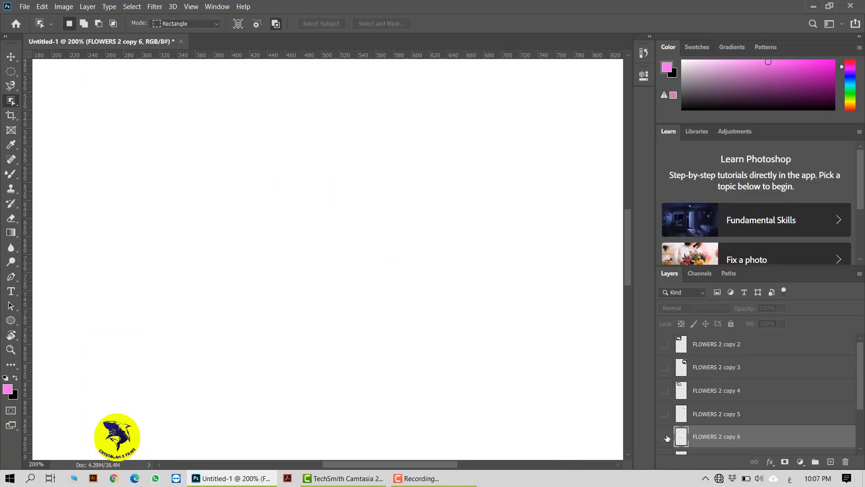
left_click(664, 436)
scroll(676, 406, "down", 2)
left_click(665, 373)
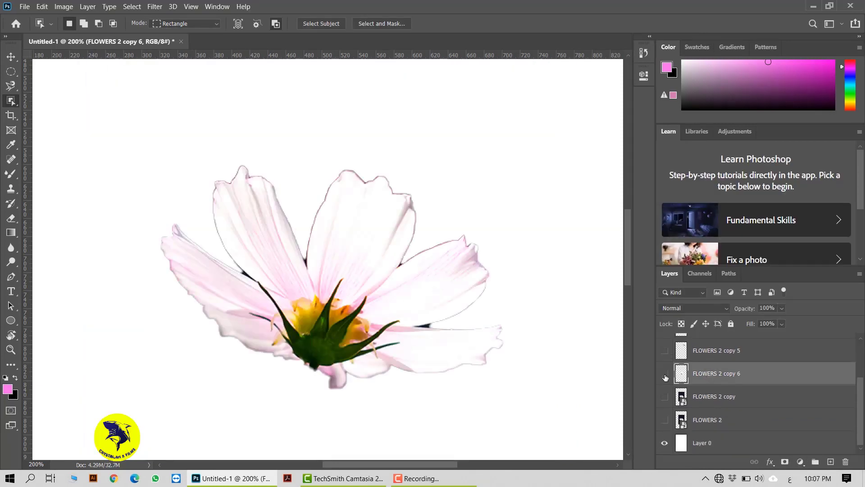
left_click(665, 396)
left_click(713, 397)
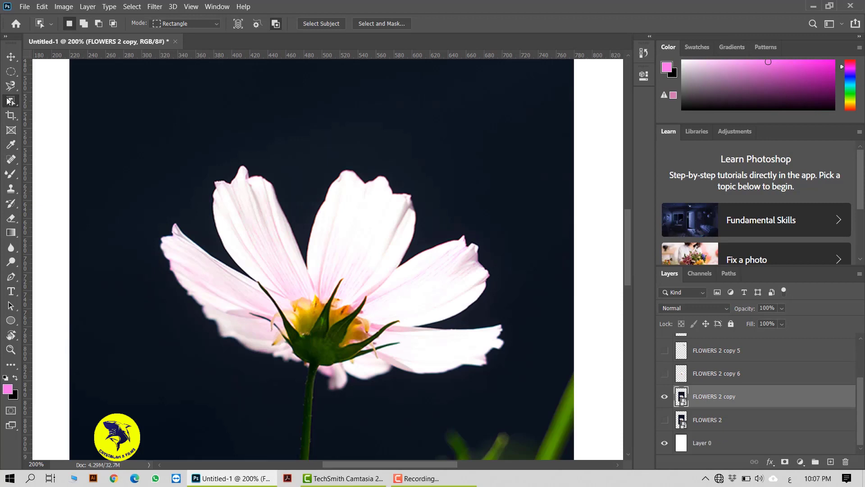
Try selecting the flower's left petals with the Quick Selection tool using a 100 px brush, and clear that selection.
right_click(8, 101)
left_click(66, 112)
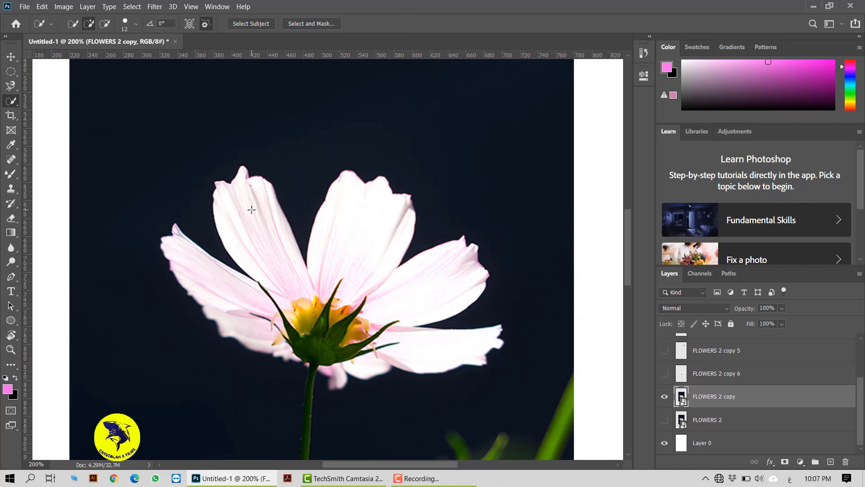
key("bracketright")
key("bracketright")
key("bracketright")
key("bracketright")
key("bracketleft")
key("bracketleft")
mouse_move(246, 244)
left_mouse_down()
mouse_move(243, 205)
mouse_move(258, 251)
left_mouse_up()
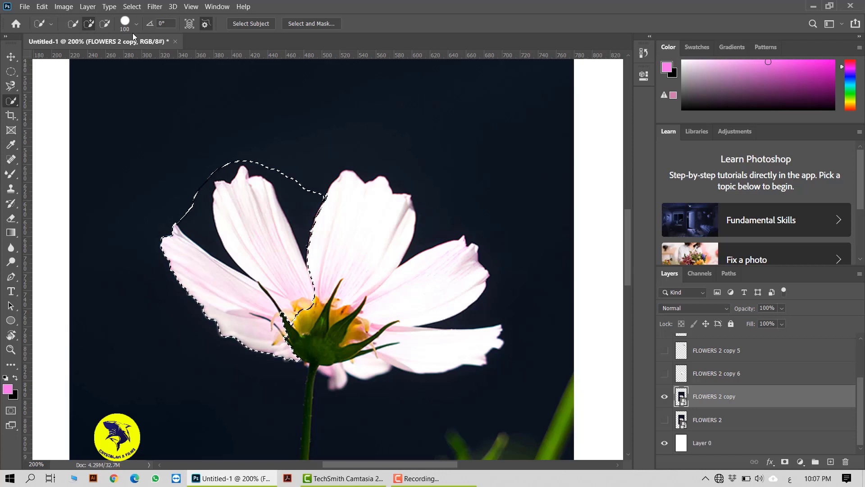
key("ctrl+d")
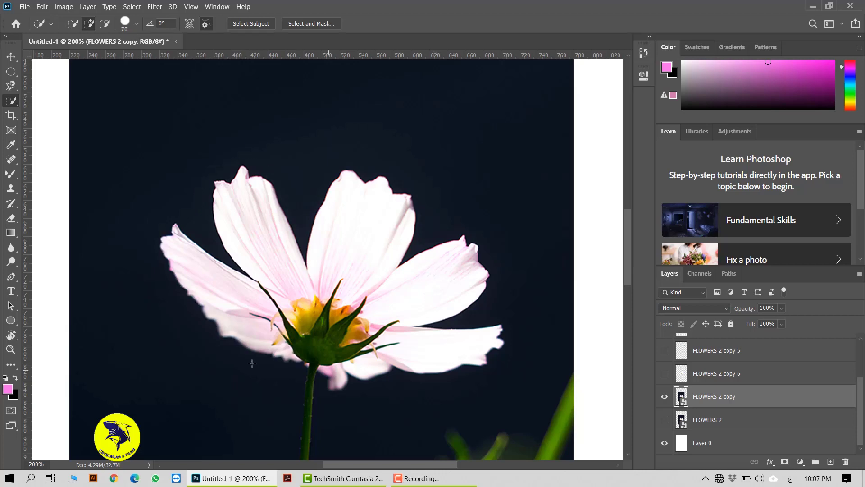
Select the whole flower head with a 60 px Quick Selection brush, and refine the edge beneath the lower petals with a 9 px brush.
mouse_move(264, 272)
left_mouse_down()
mouse_move(244, 223)
mouse_move(298, 300)
mouse_move(349, 263)
mouse_move(340, 331)
mouse_move(392, 349)
left_mouse_up()
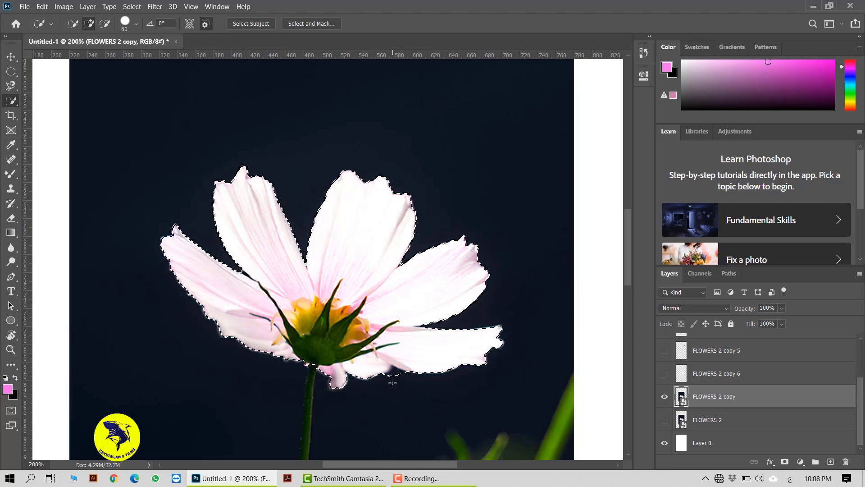
key("alt")
mouse_move(402, 381)
left_mouse_down()
mouse_move(403, 356)
mouse_move(397, 376)
mouse_move(419, 349)
left_mouse_up()
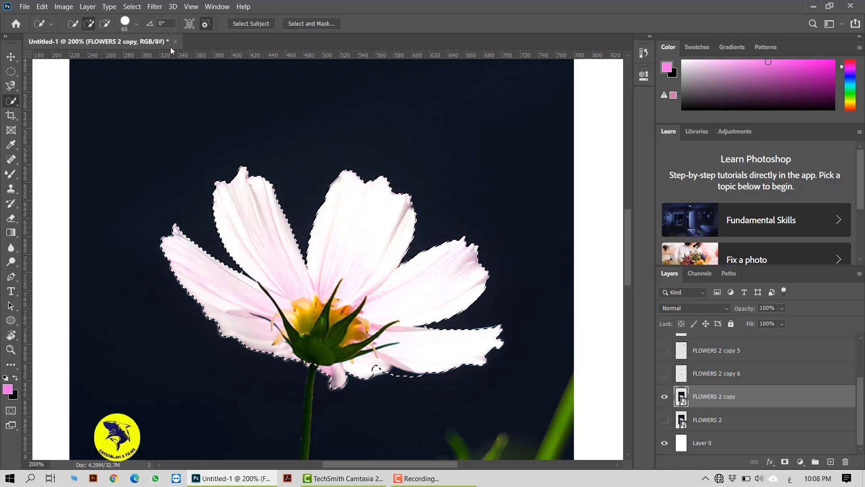
key("bracketleft")
key("bracketleft")
key("bracketleft")
key("bracketleft")
key("bracketleft")
key("bracketleft")
left_click(396, 378)
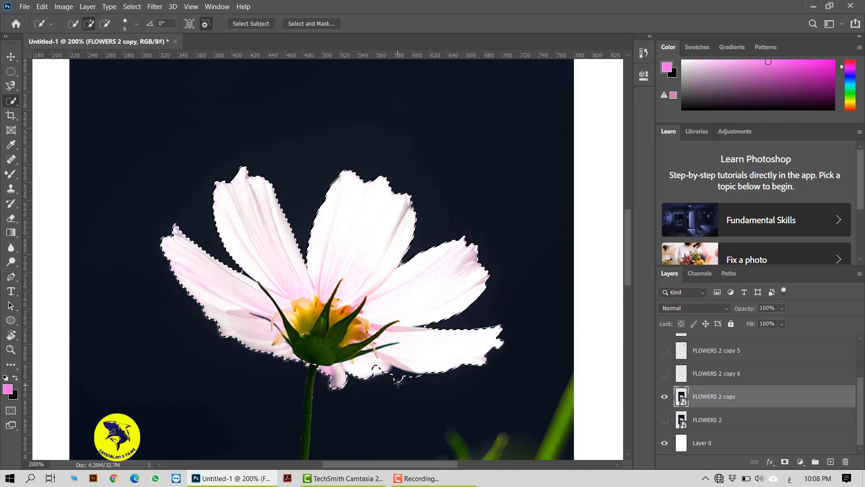
left_click(395, 377, "alt")
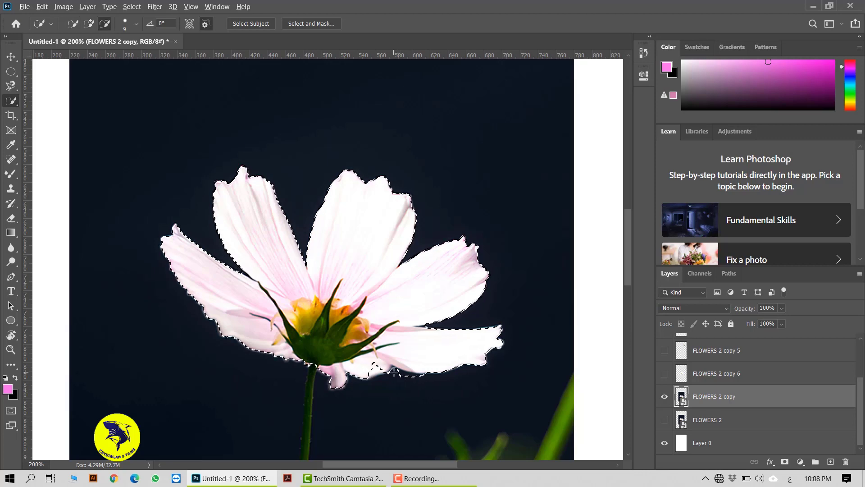
left_click(396, 372, "alt")
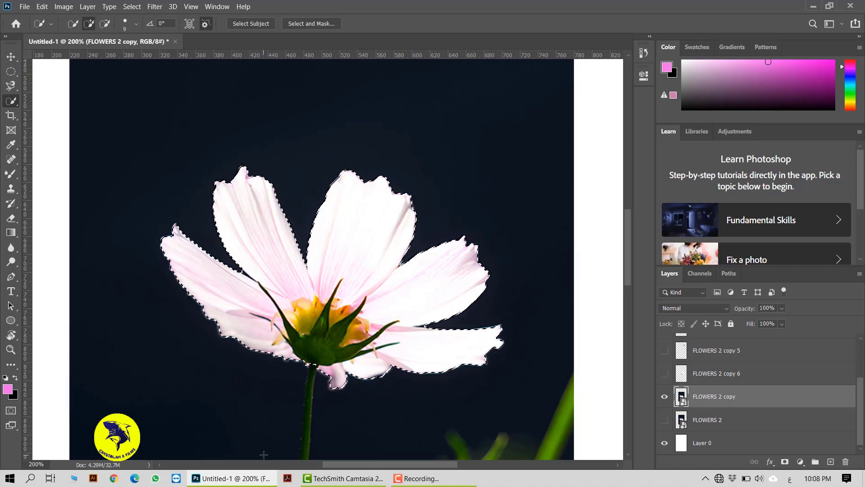
Output the quick selection of the flower head to a New Layer through Select and Mask.
left_click(311, 24)
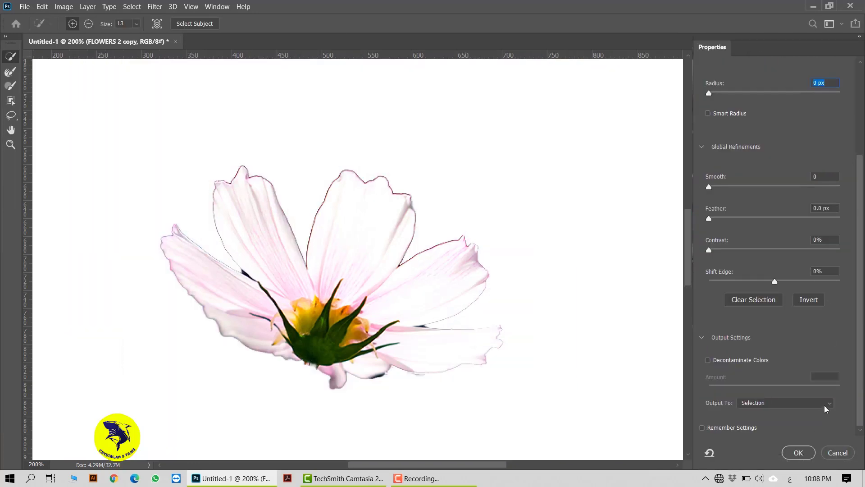
left_click(809, 402)
left_click(755, 429)
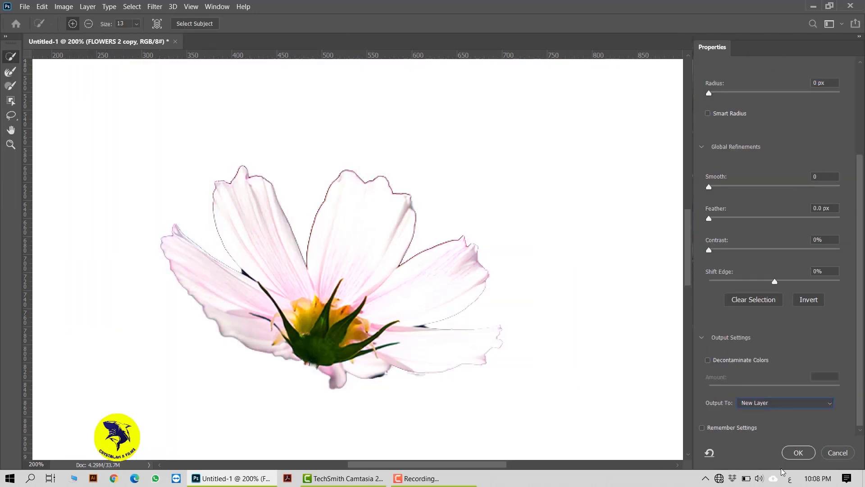
left_click(805, 454)
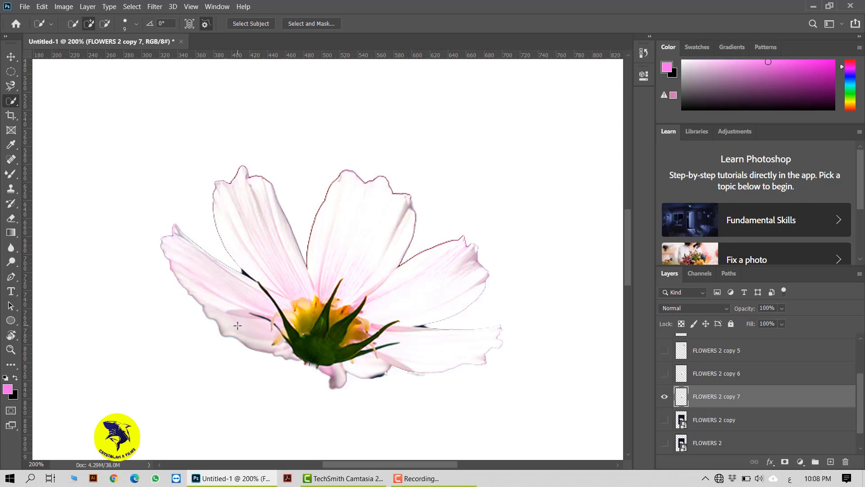
Hide the newly cut-out layer FLOWERS 2 copy 7 and show the photo layer FLOWERS 2 copy.
left_click(10, 56)
left_click(665, 397)
left_click(665, 420)
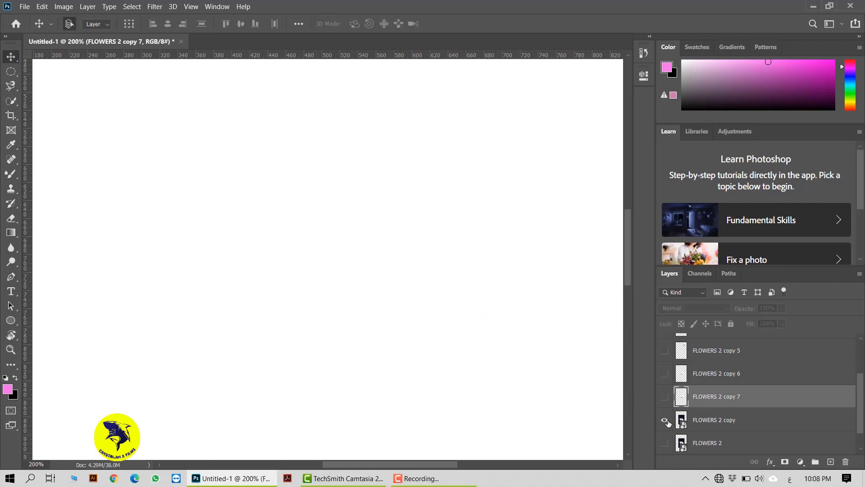
Select the upper petals with the Magic Wand tool at Tolerance 32 with Point Sample, and clear the selection.
left_click_drag(11, 100, 58, 127)
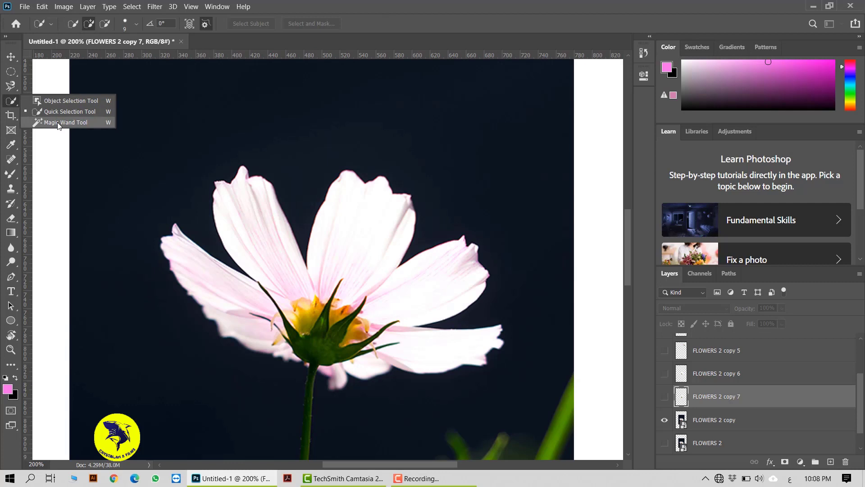
left_click(58, 123)
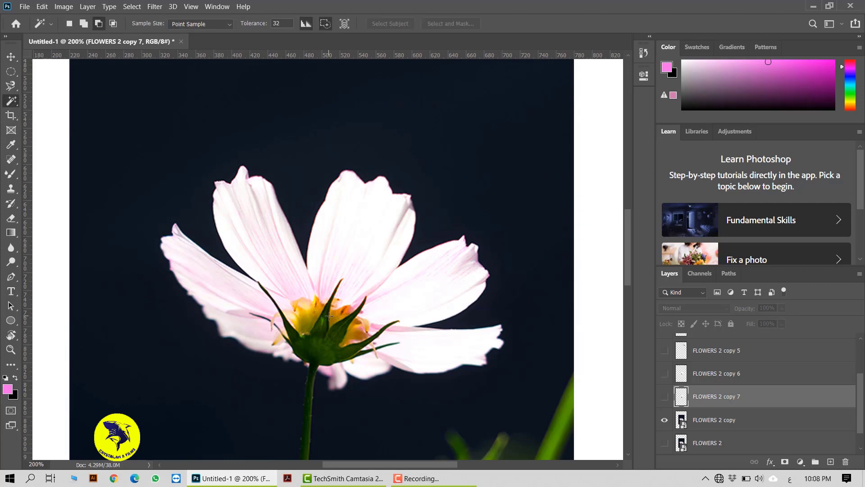
left_click(344, 244)
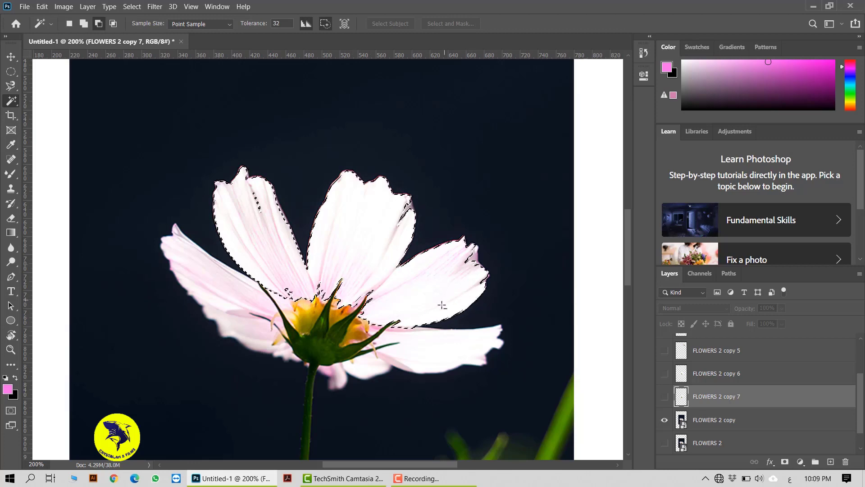
key("ctrl+d")
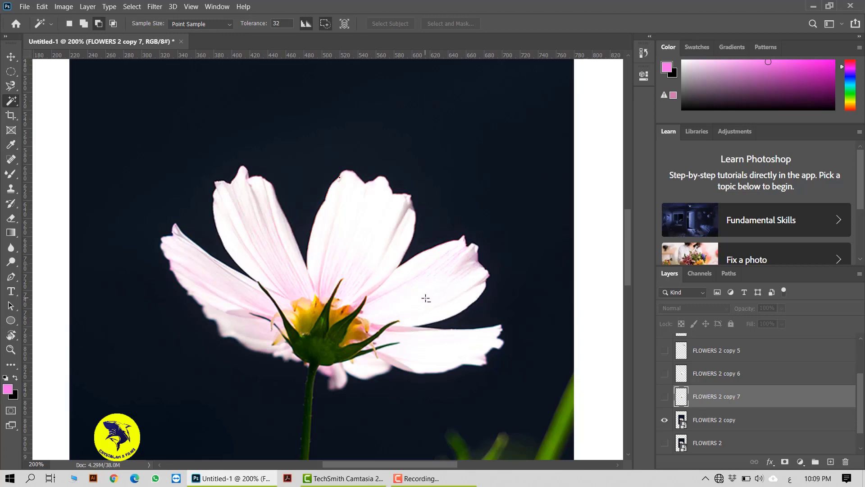
Switch the Magic Wand from subtracting to New Selection mode and select the upper petals from the central petal.
left_click(426, 298)
left_click(450, 189)
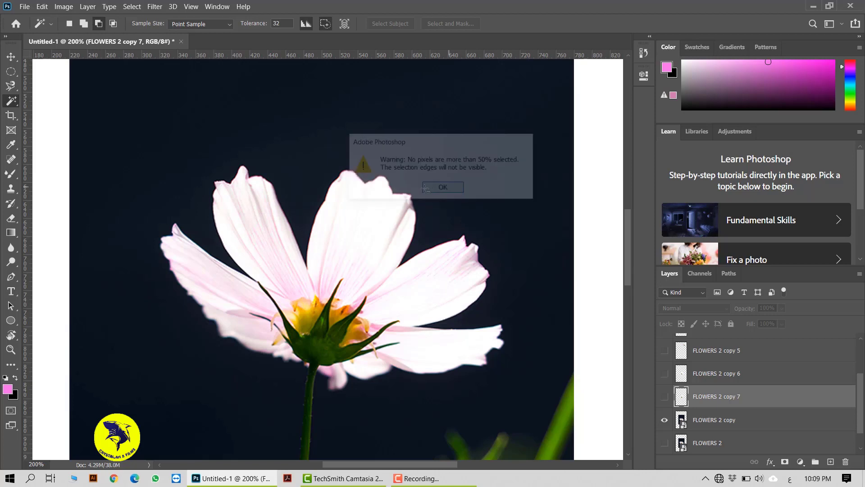
left_click(361, 237)
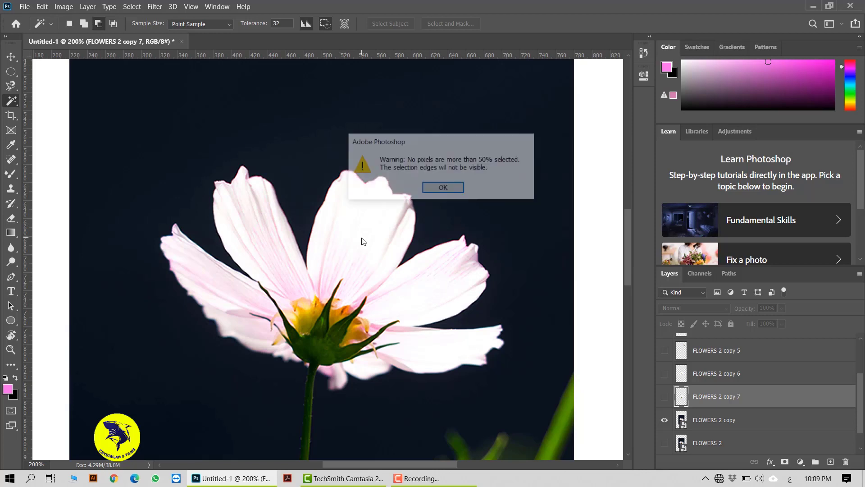
left_click(443, 188)
left_click(72, 23)
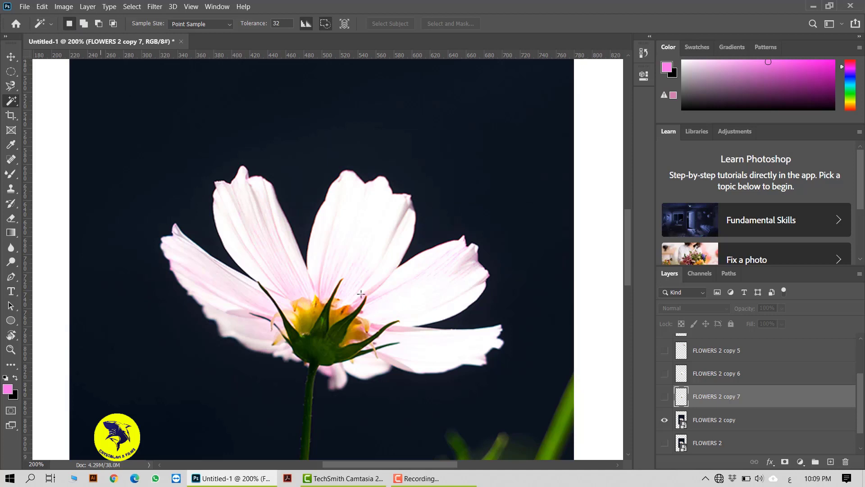
left_click(380, 215)
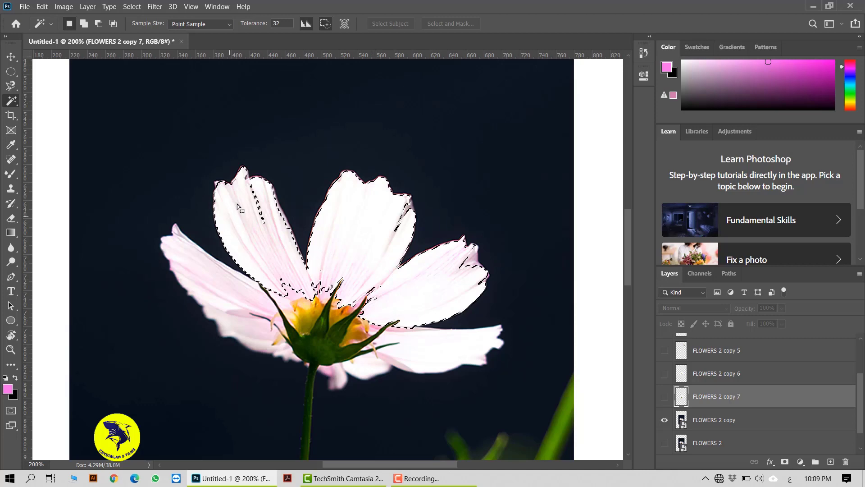
Set the Magic Wand's Tolerance to 5 and make a fresh selection on the central petal.
double_click(274, 23)
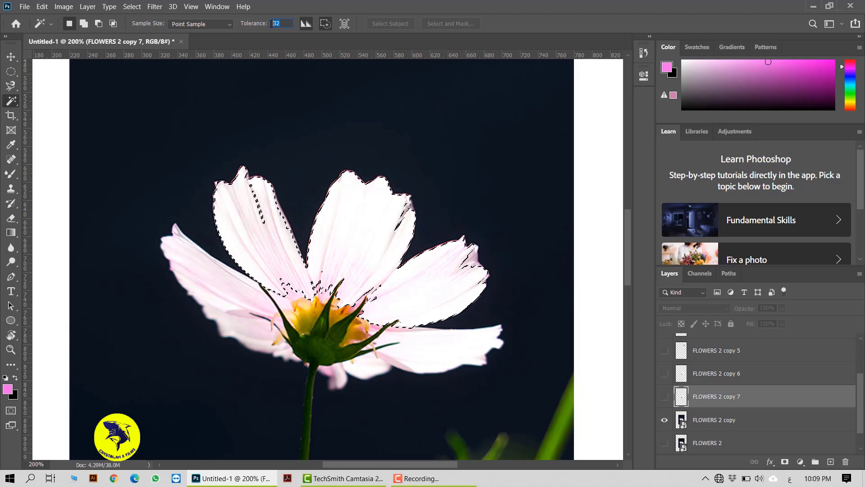
type("05")
key("Return")
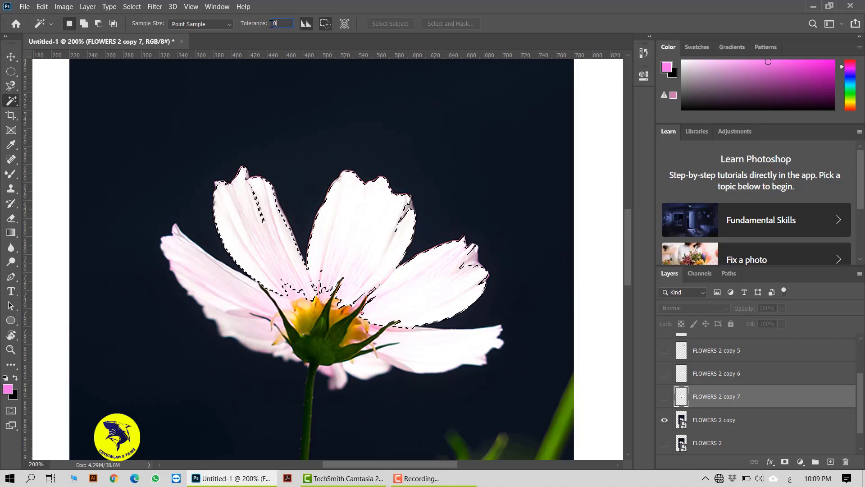
left_click(361, 237)
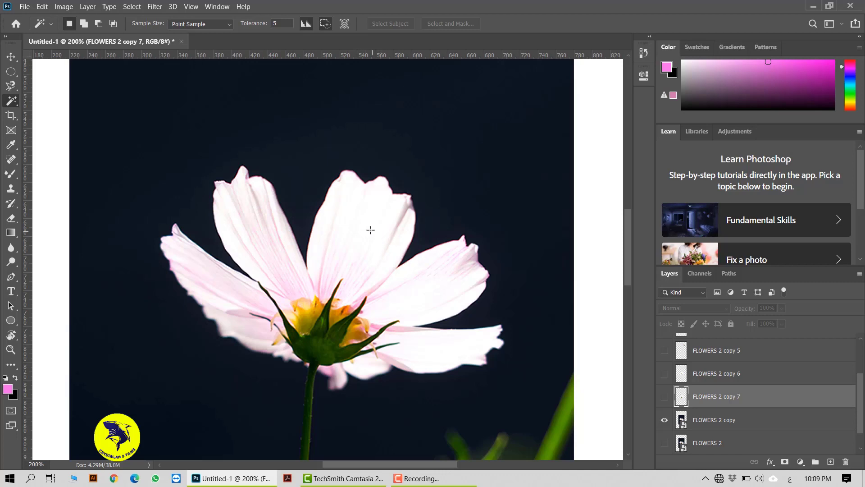
left_click(370, 230)
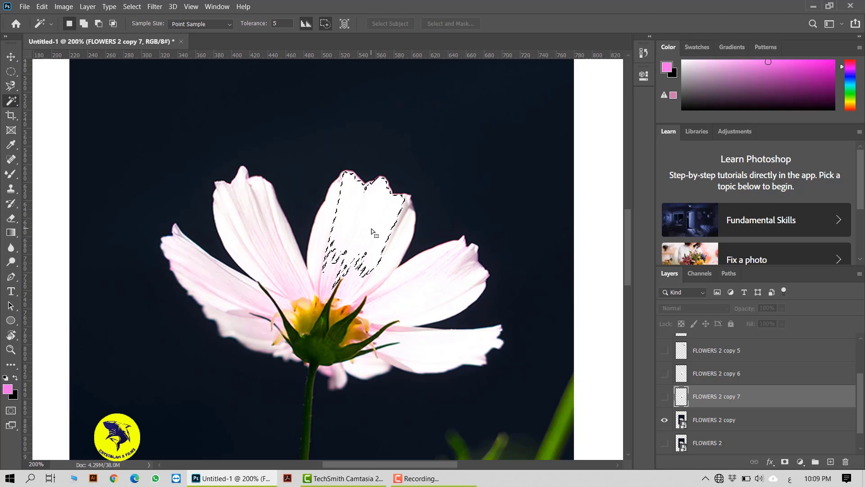
Restore the Magic Wand's Tolerance to 32 and deselect the petals.
double_click(275, 24)
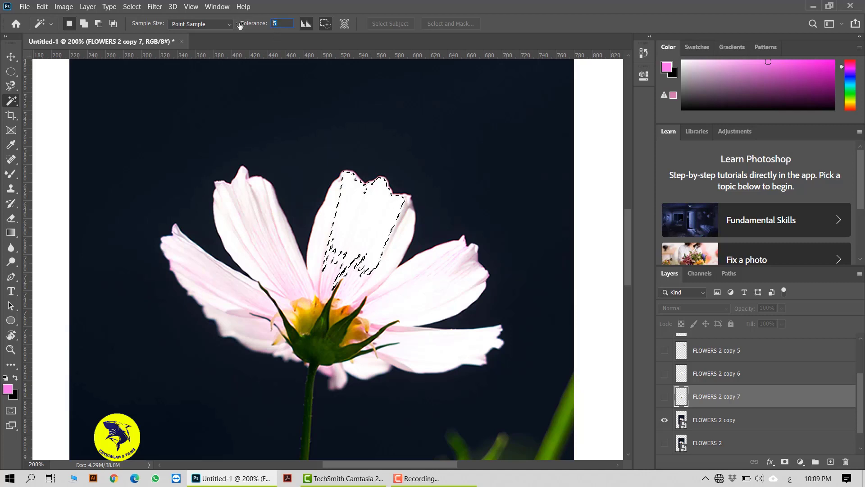
type("32")
key("Return")
key("ctrl+d")
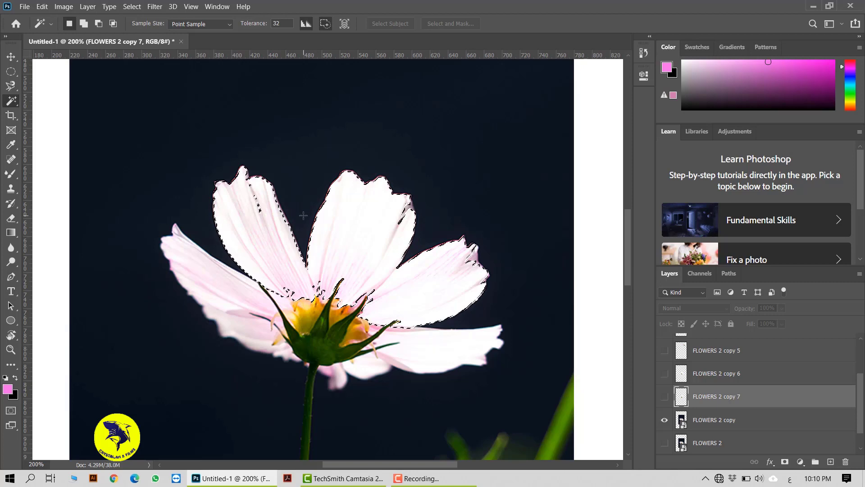
key("ctrl+d")
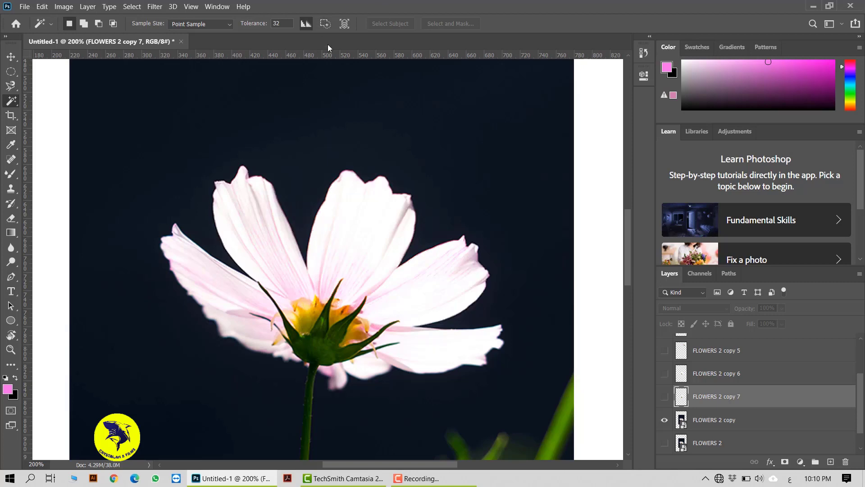
With Contiguous off, sample the central and left petals with the Magic Wand, undoing the accidental shift of the selection outline.
left_click(368, 225)
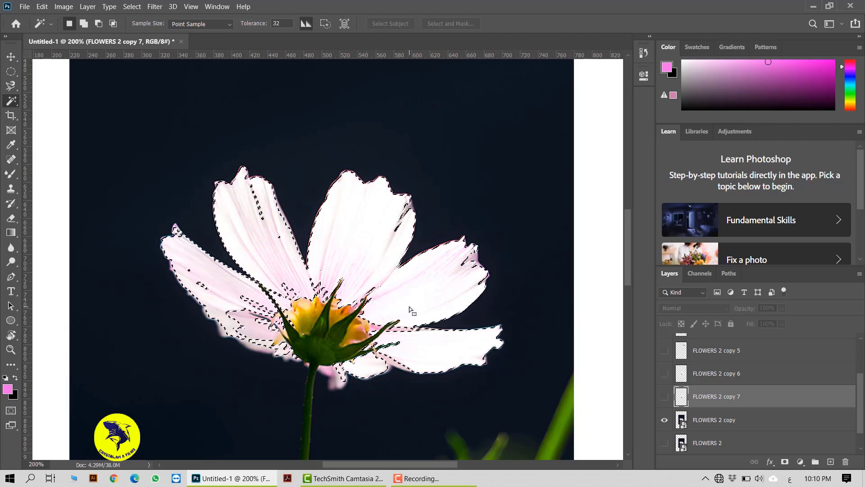
left_click(246, 302)
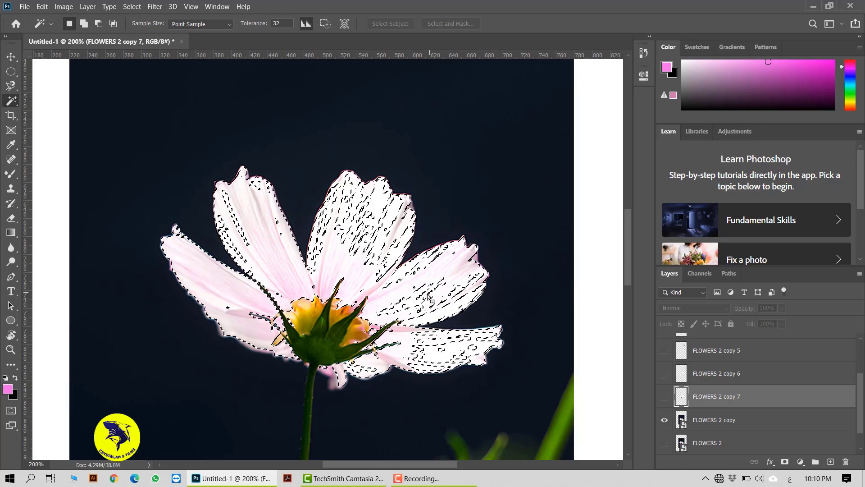
left_click_drag(428, 298, 410, 299)
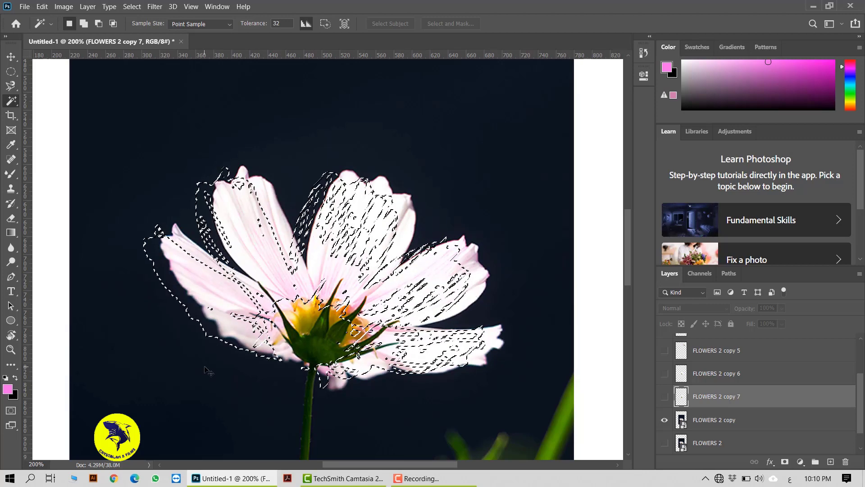
key("ctrl+z")
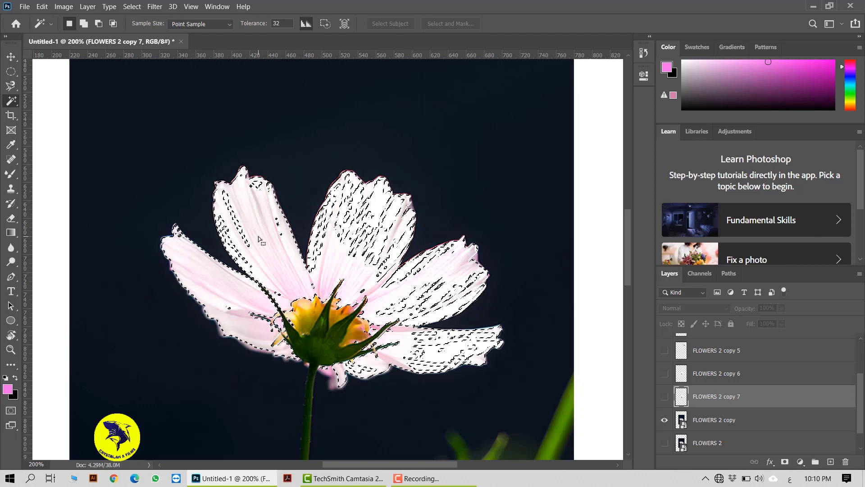
Switch to the Move tool and clear the Magic Wand selection from the flower.
scroll(351, 266, "up", 3)
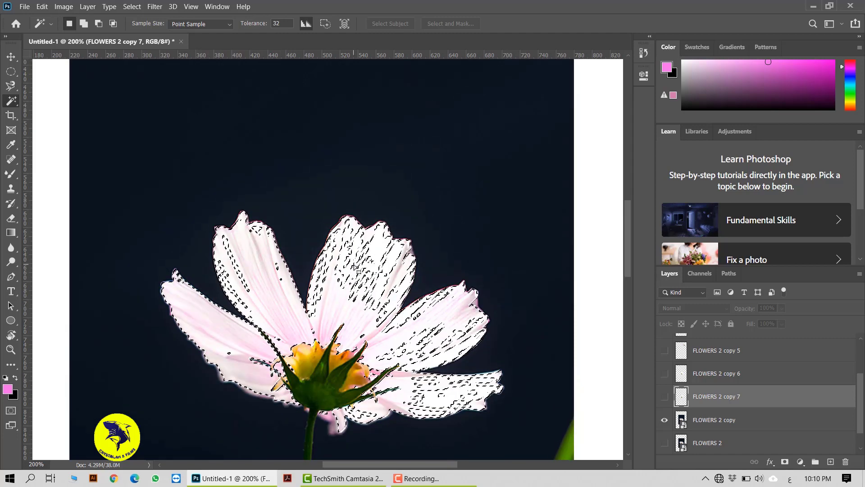
key("v")
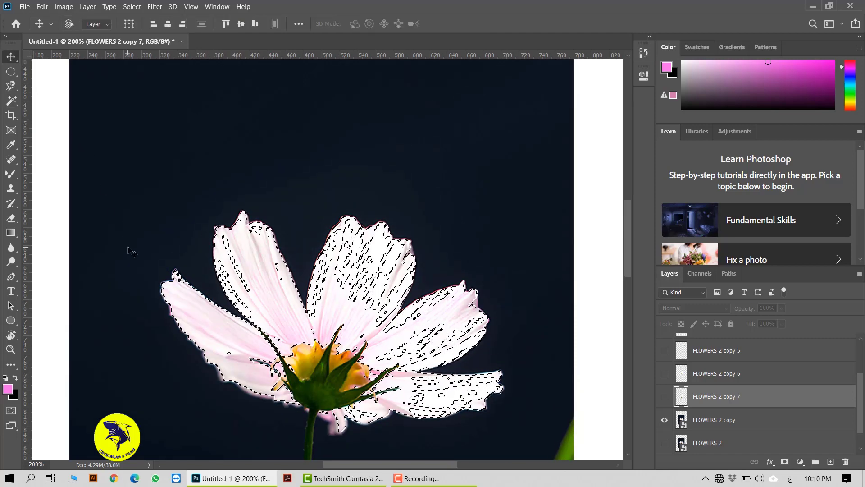
key("ctrl+d")
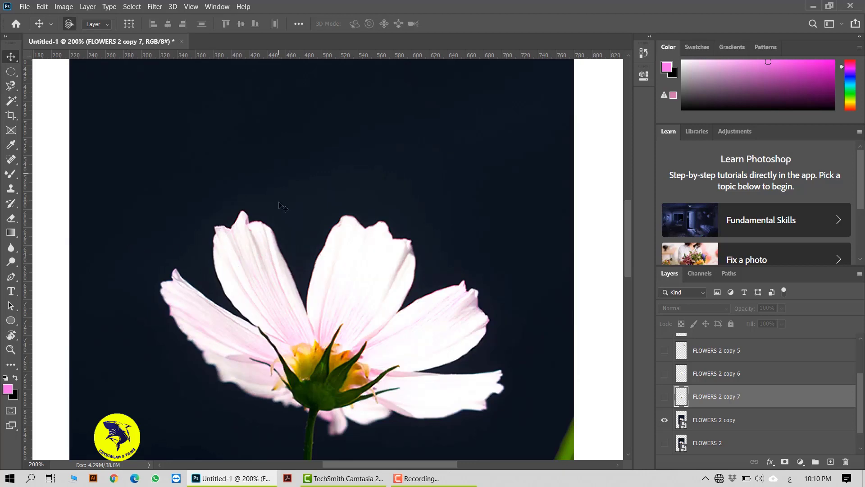
scroll(284, 215, "down", 2)
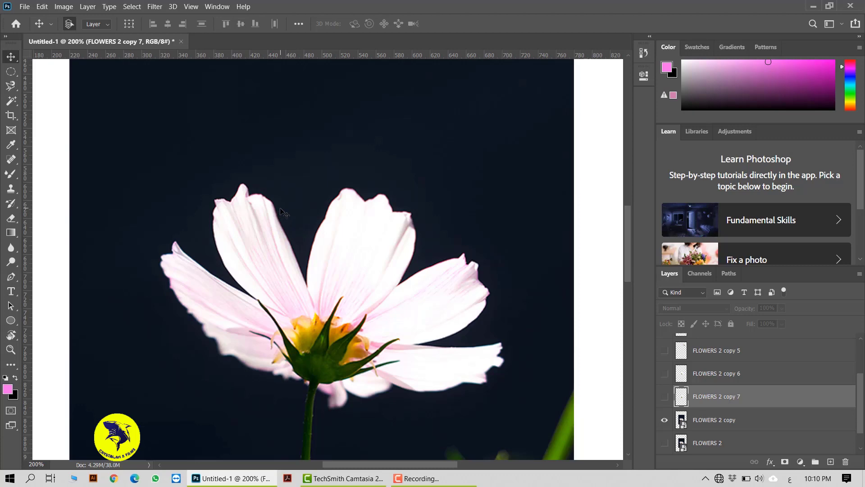